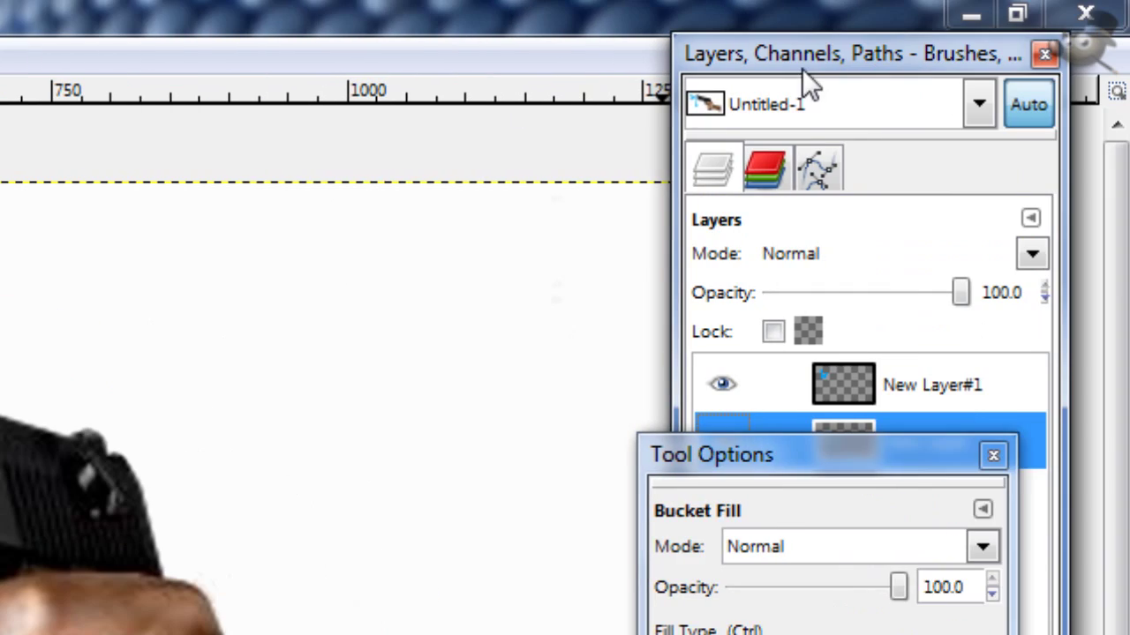
- Hide the New Layer#1 and New Layer layers, and toggle the Background layer off and back on
click(801, 68)
click(736, 385)
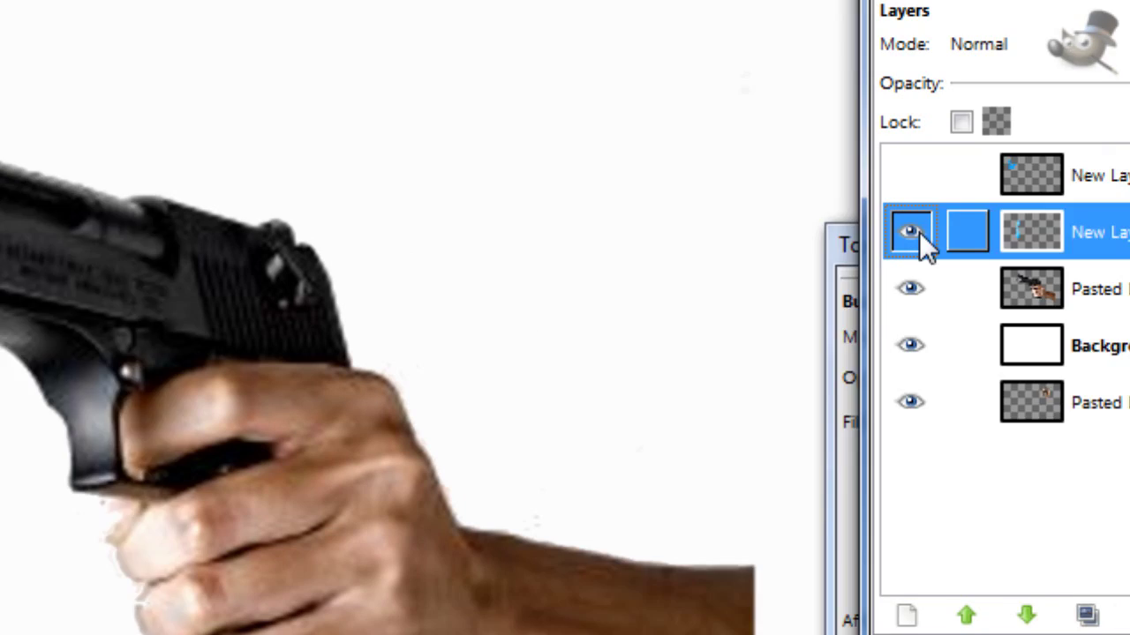
click(913, 234)
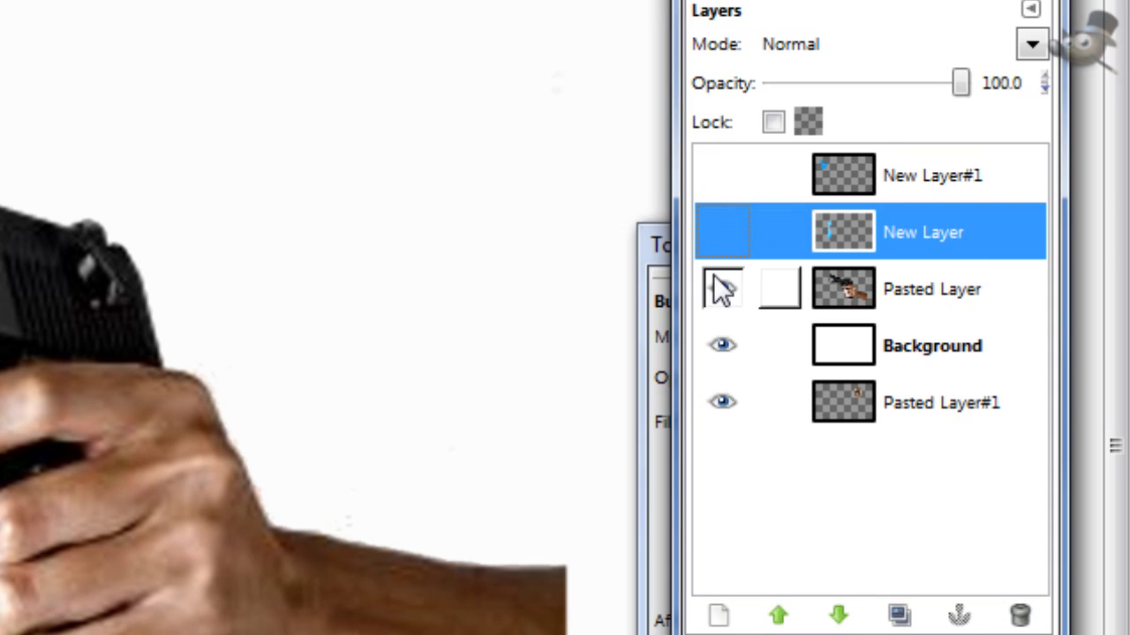
click(722, 345)
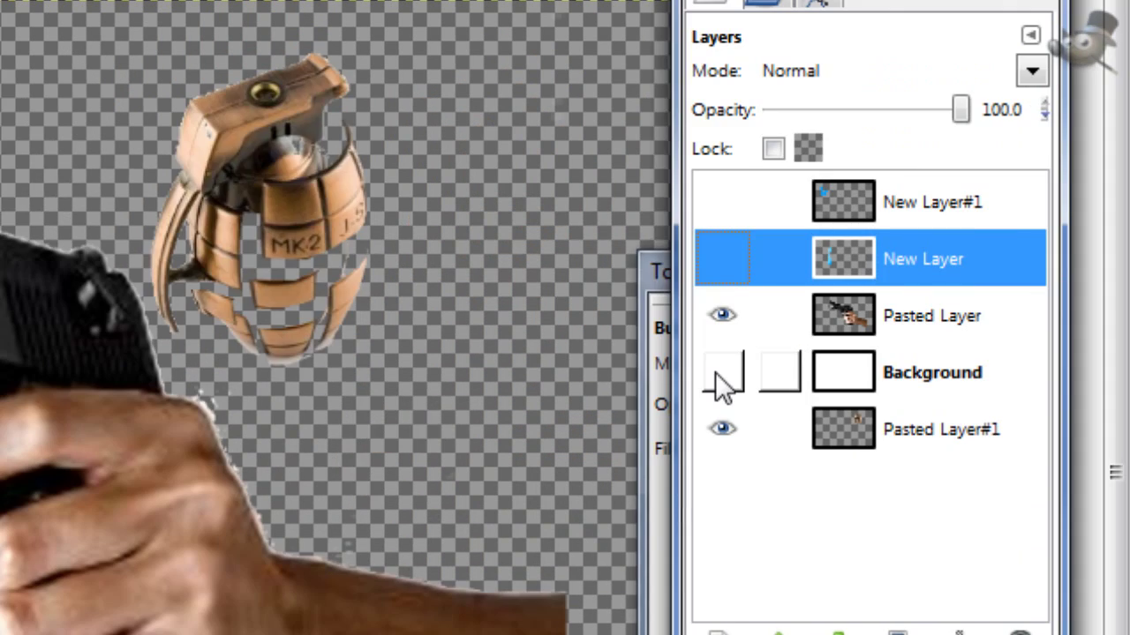
click(718, 374)
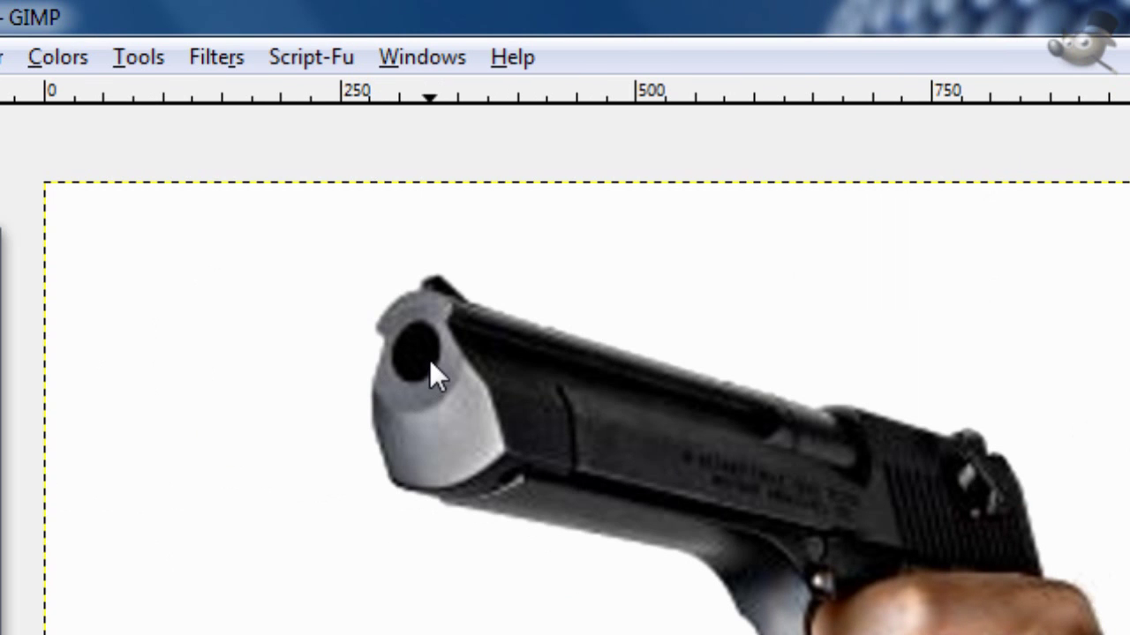
- Draw a closed jagged stream-shaped path from the pistol's muzzle downward to the left and back, and convert it to a selection
click(436, 351)
click(385, 348)
click(338, 349)
click(303, 357)
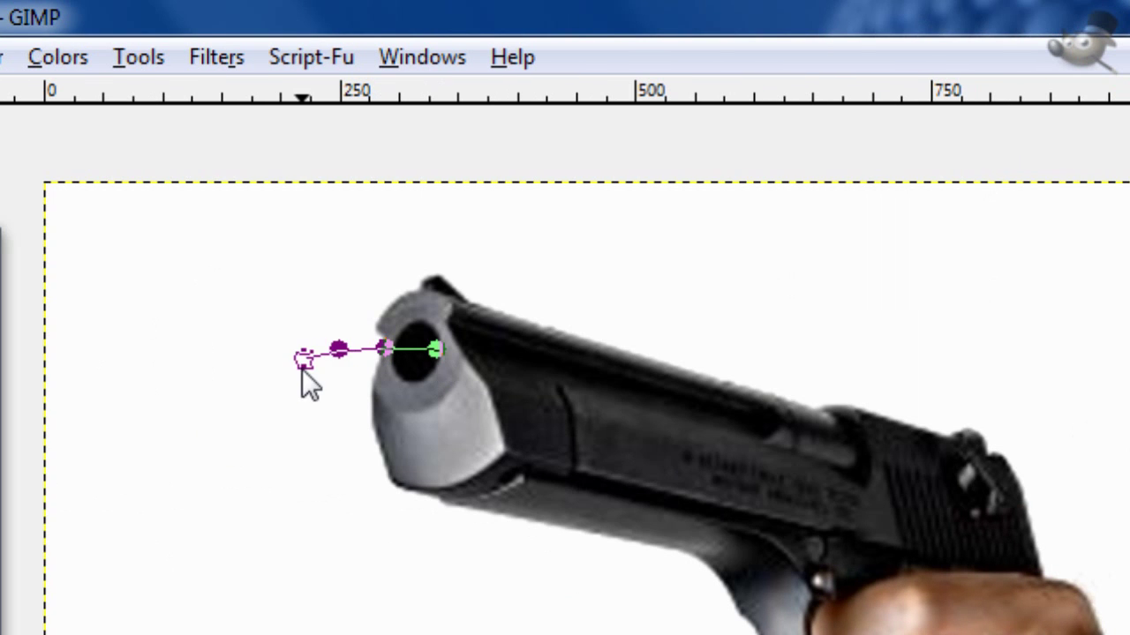
click(299, 390)
click(287, 409)
click(488, 420)
click(459, 426)
click(436, 434)
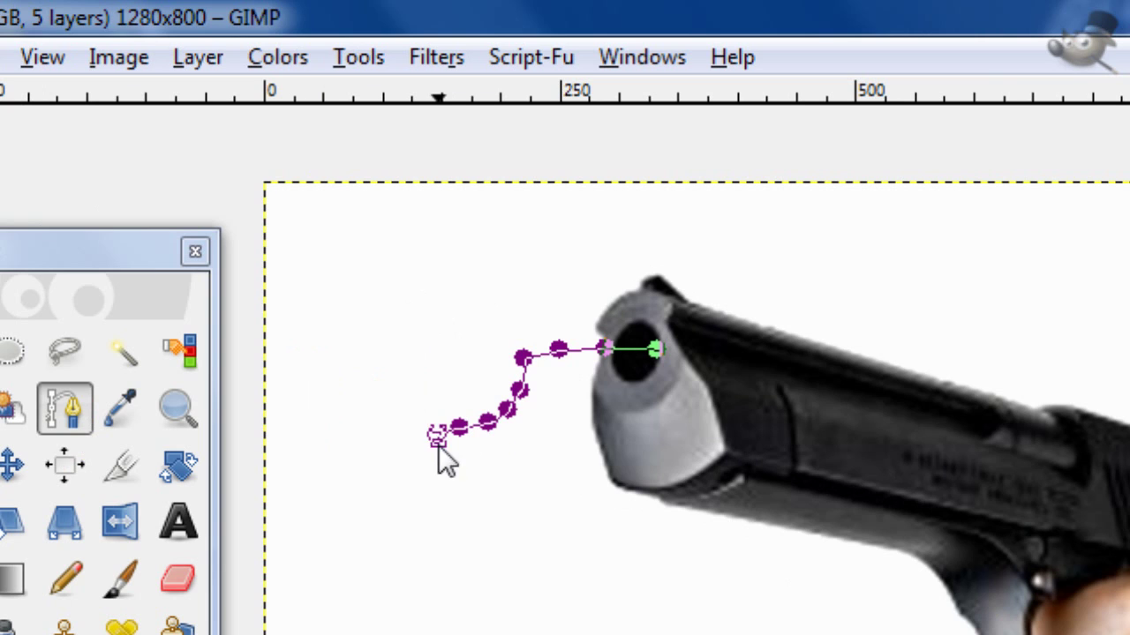
click(443, 464)
click(463, 460)
click(481, 463)
click(464, 484)
click(436, 494)
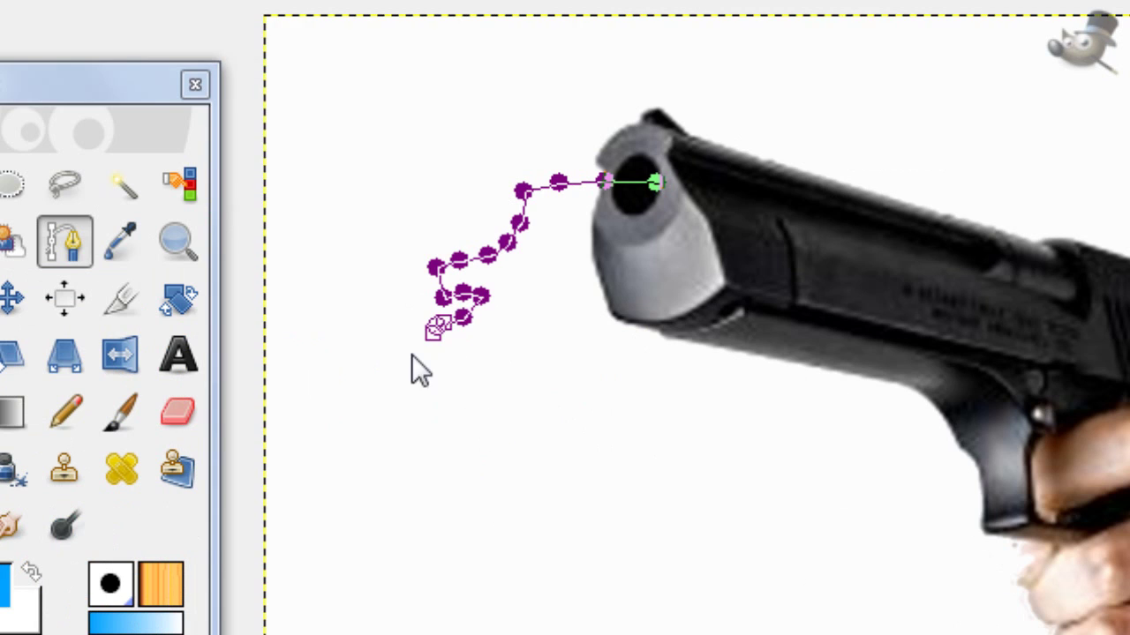
click(409, 523)
click(393, 558)
click(387, 575)
click(336, 427)
click(340, 459)
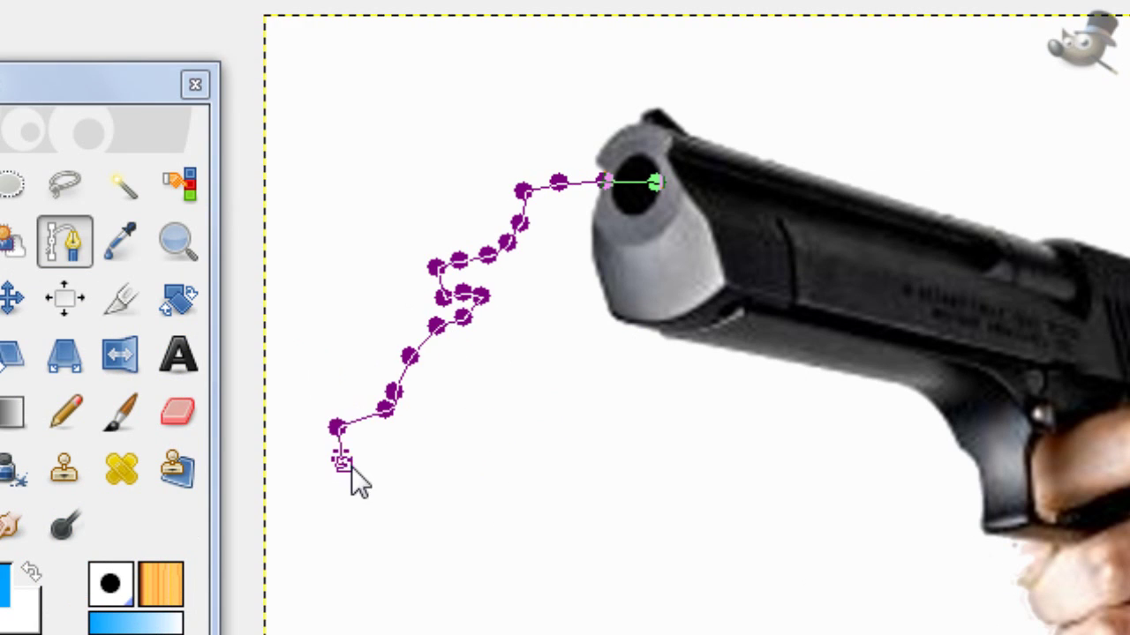
click(367, 467)
click(409, 448)
click(415, 422)
click(423, 391)
click(448, 366)
click(465, 360)
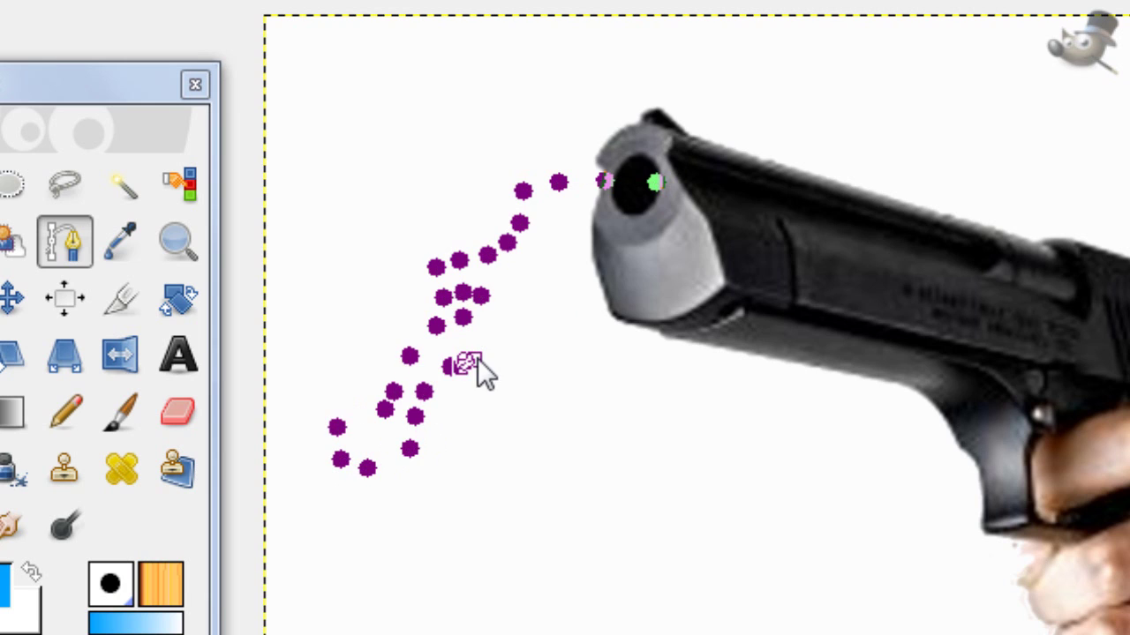
click(492, 345)
click(512, 326)
click(516, 302)
click(529, 256)
click(549, 236)
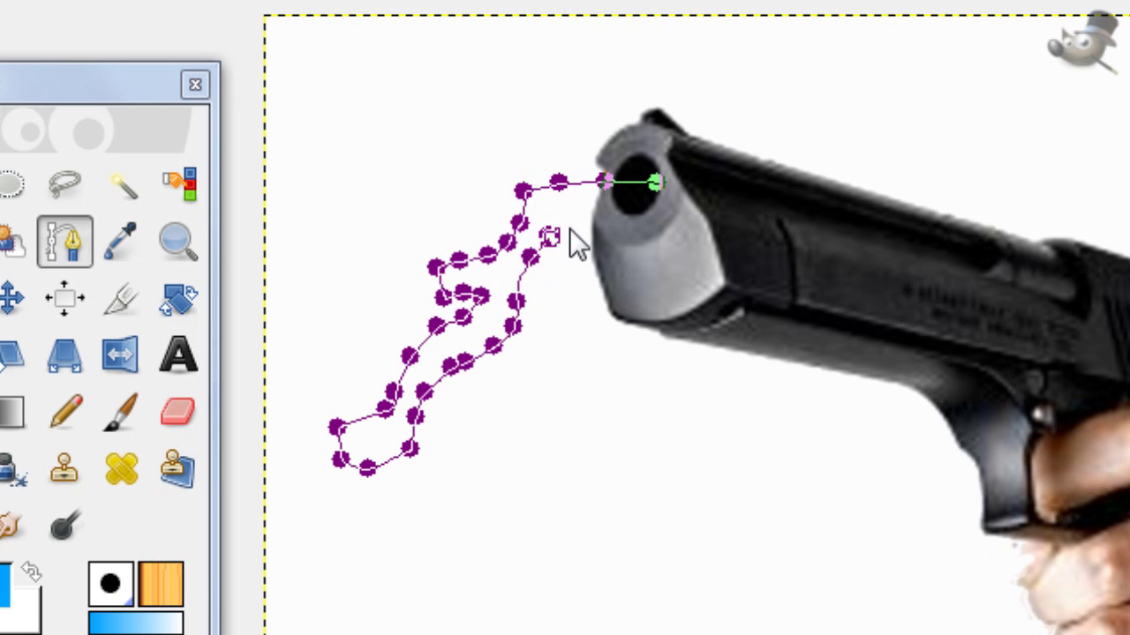
click(615, 204)
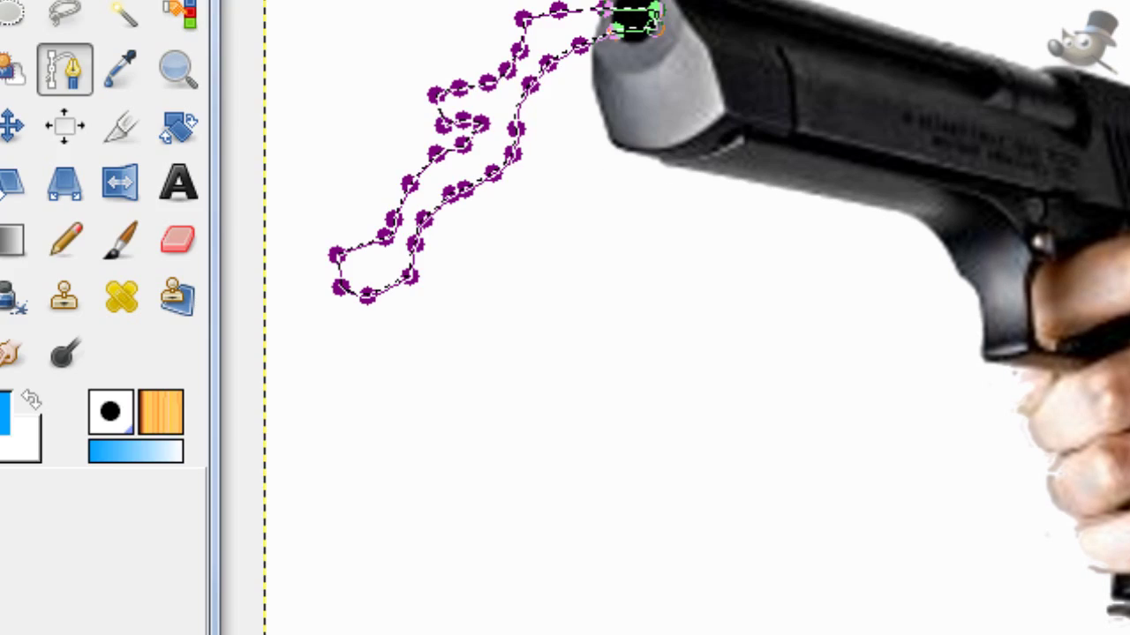
- Bucket-fill the stream-shaped selection with blue 00a2ff and clear the selection
click(140, 239)
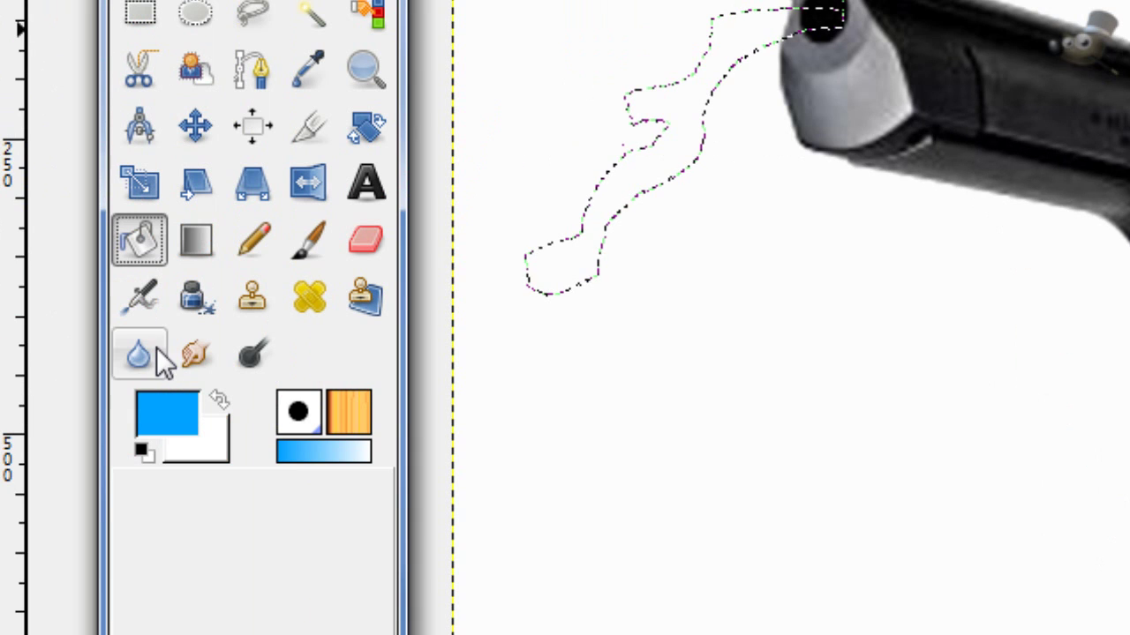
click(171, 405)
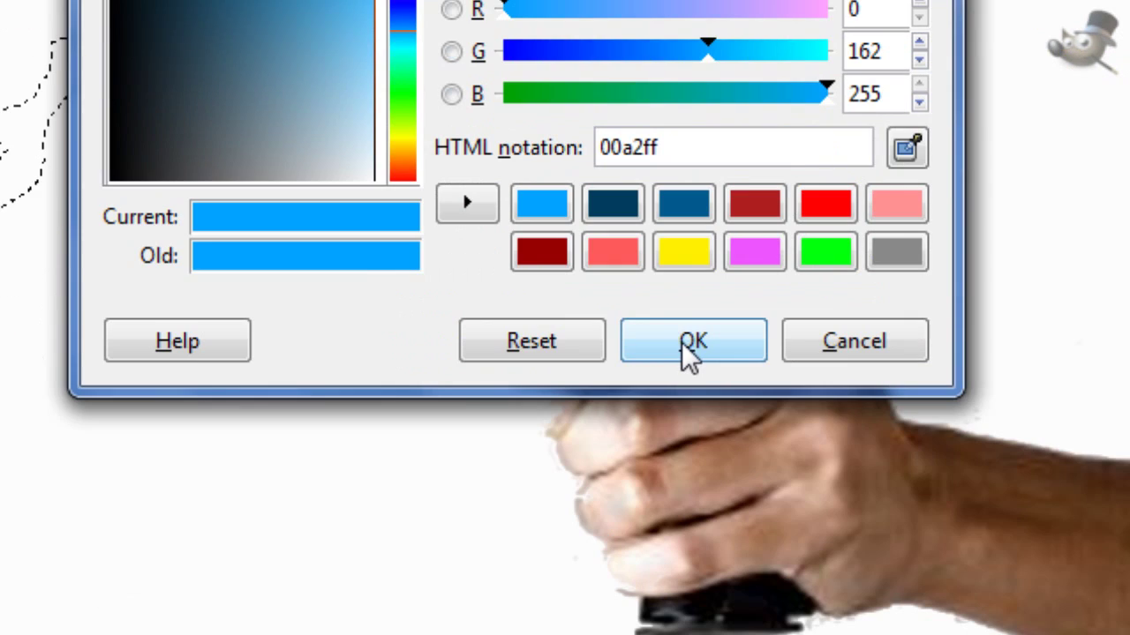
click(683, 343)
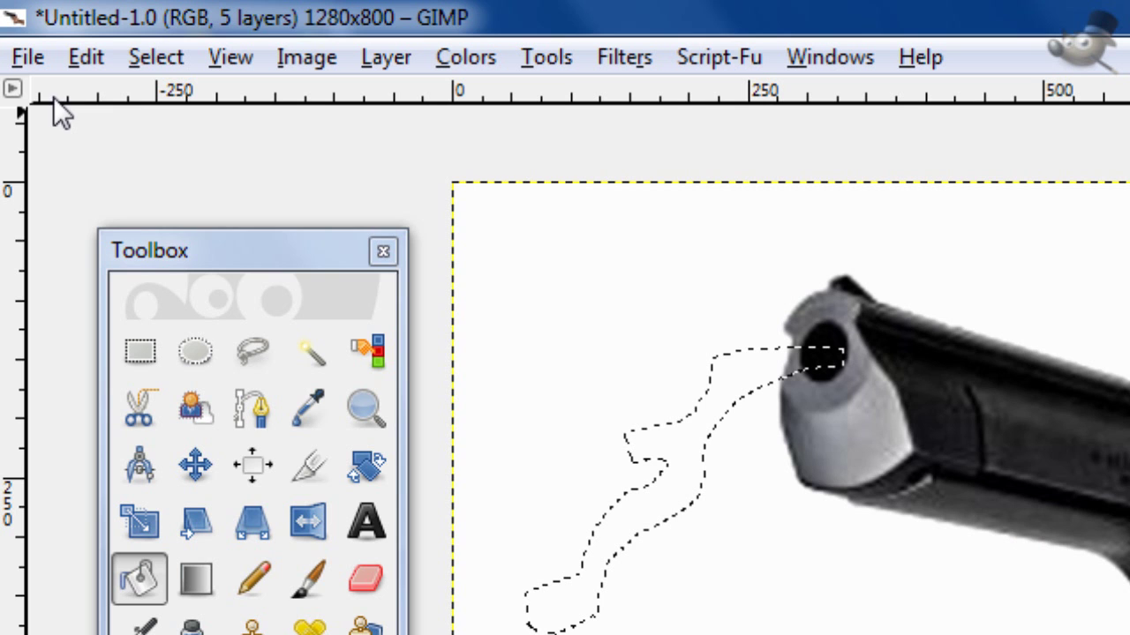
click(156, 57)
click(196, 190)
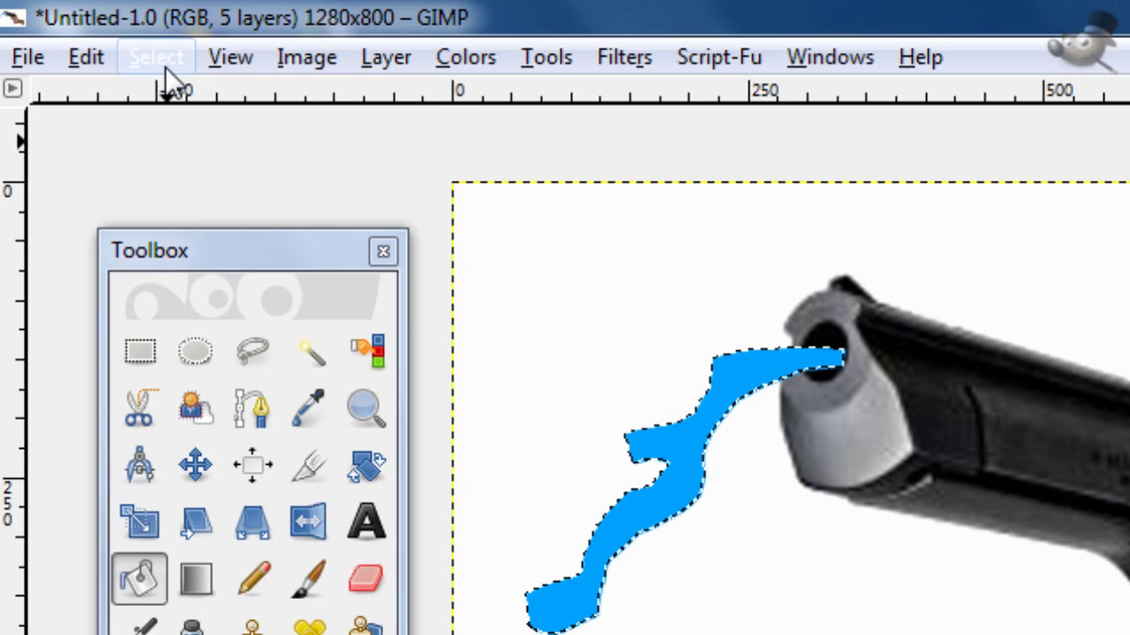
click(165, 67)
click(203, 144)
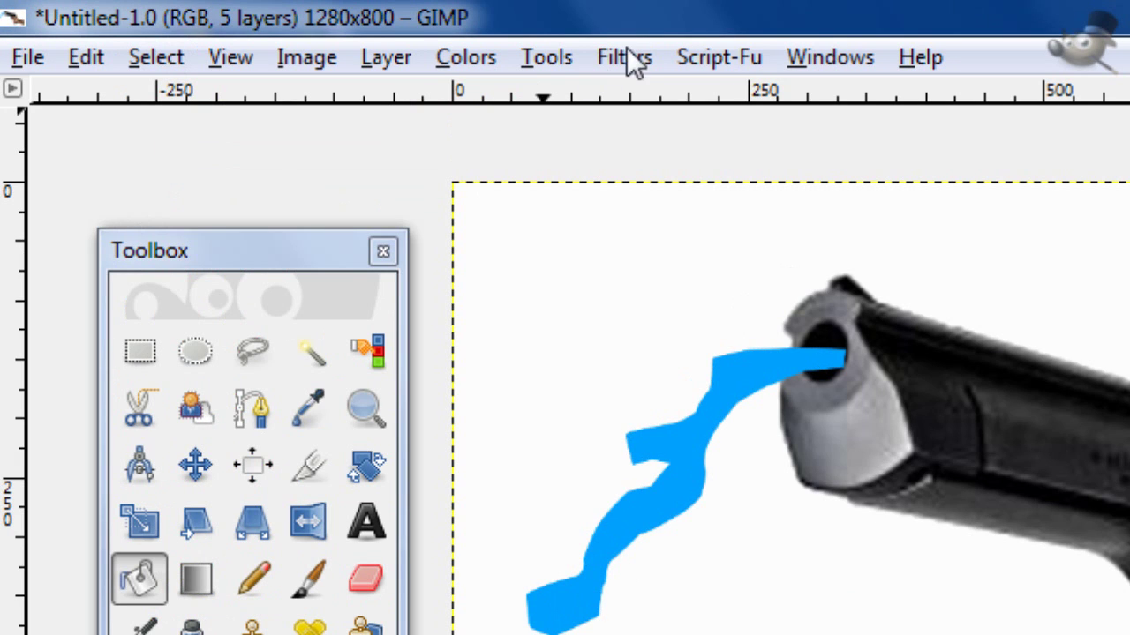
- Apply an Inner Glow layer effect to the blue stream with color 9fdcff, opacity 60, Screen mode, Edge source and size 20
click(698, 58)
mouse_move(708, 96)
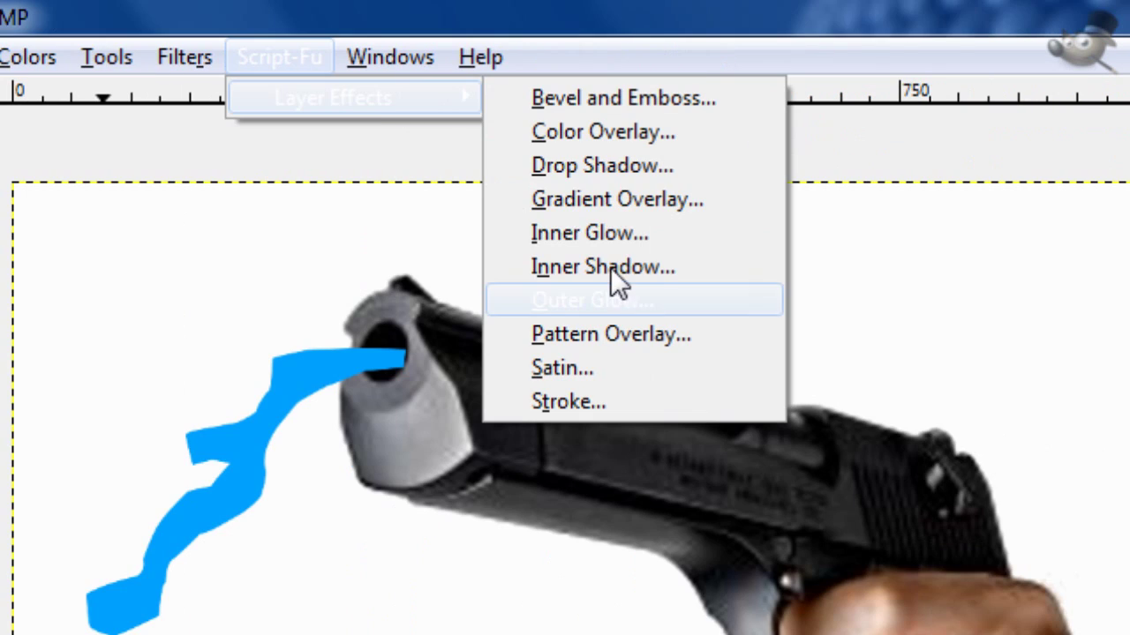
click(590, 233)
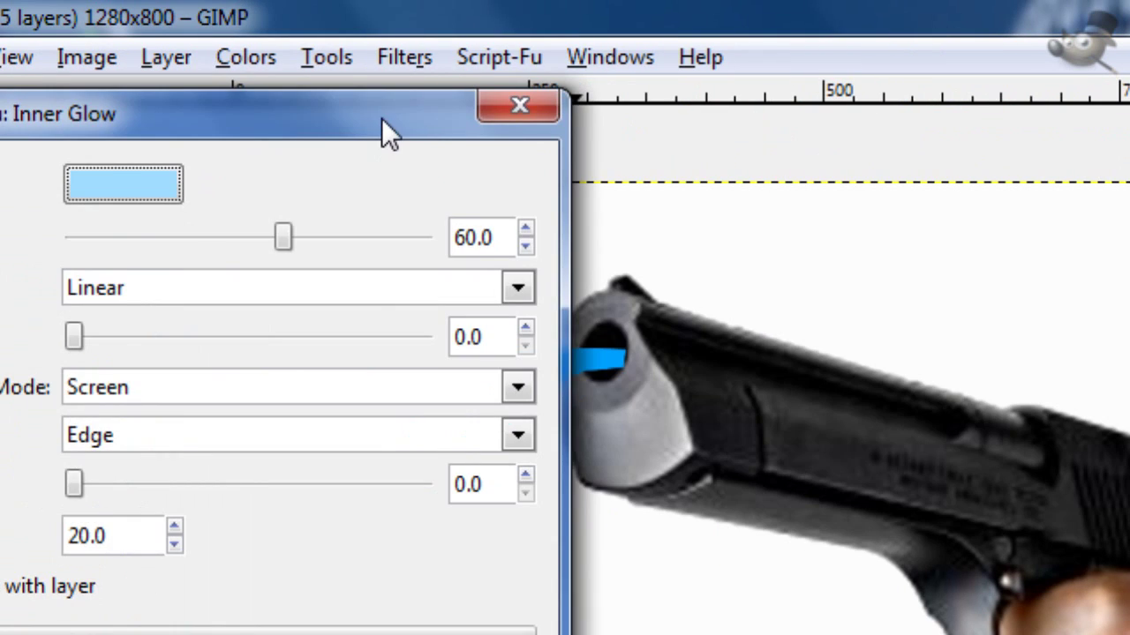
drag(383, 120, 752, 27)
click(484, 132)
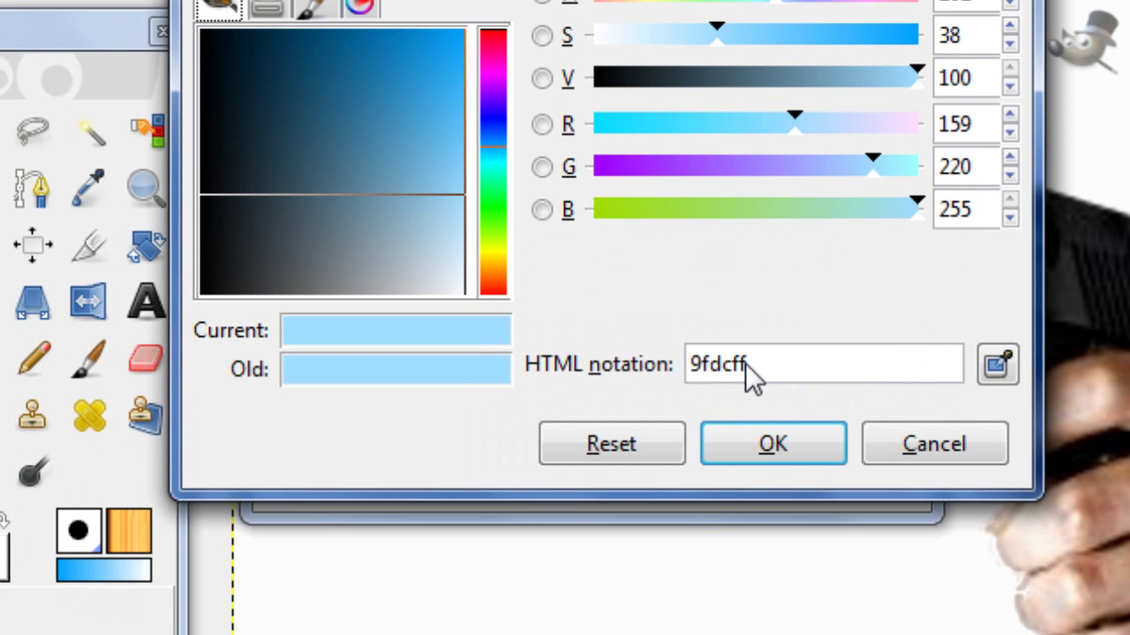
click(765, 443)
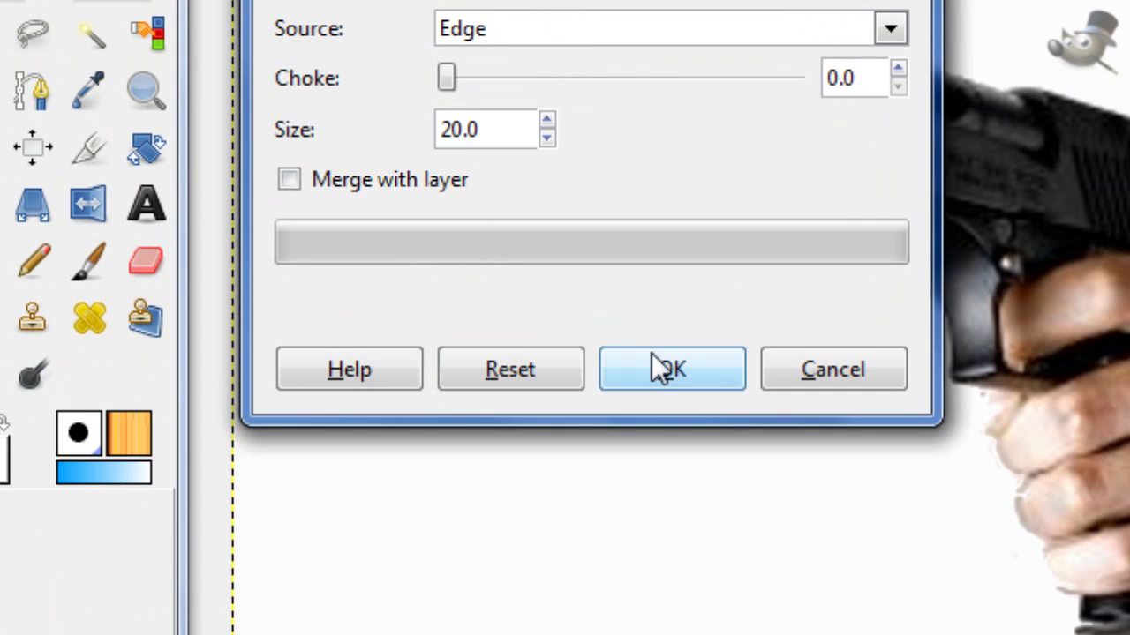
click(653, 357)
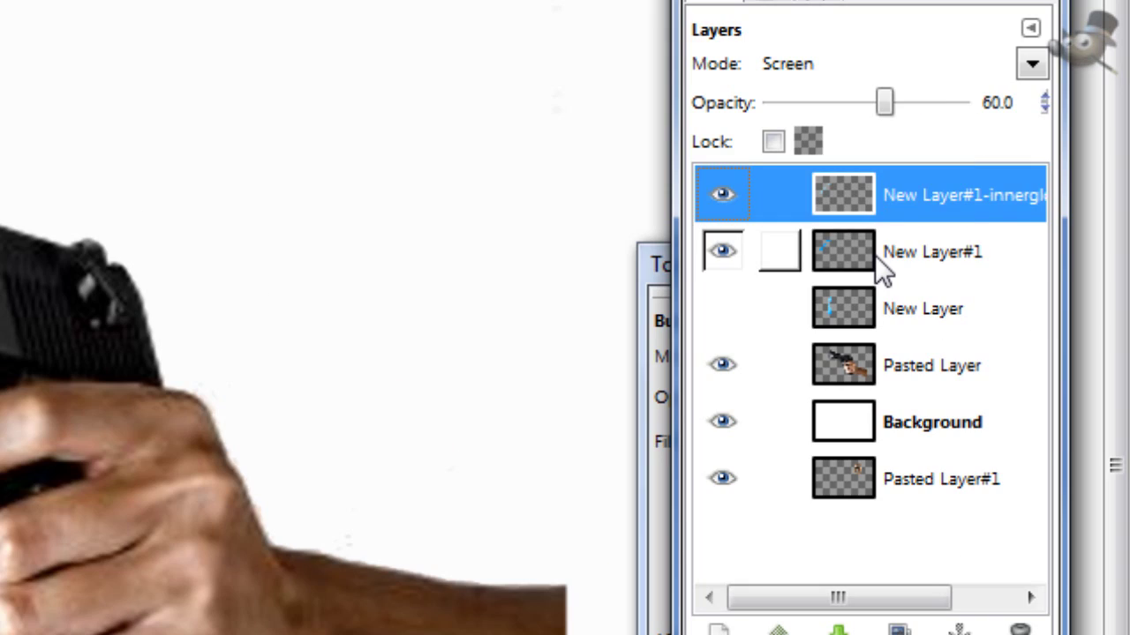
- Apply an Inner Bevel to the stream: depth 26, size 58, soften 16, Cove-Shallow gloss contour, highlight 9fdcff at 62, shadow 2b5b76 at 3.2
click(883, 442)
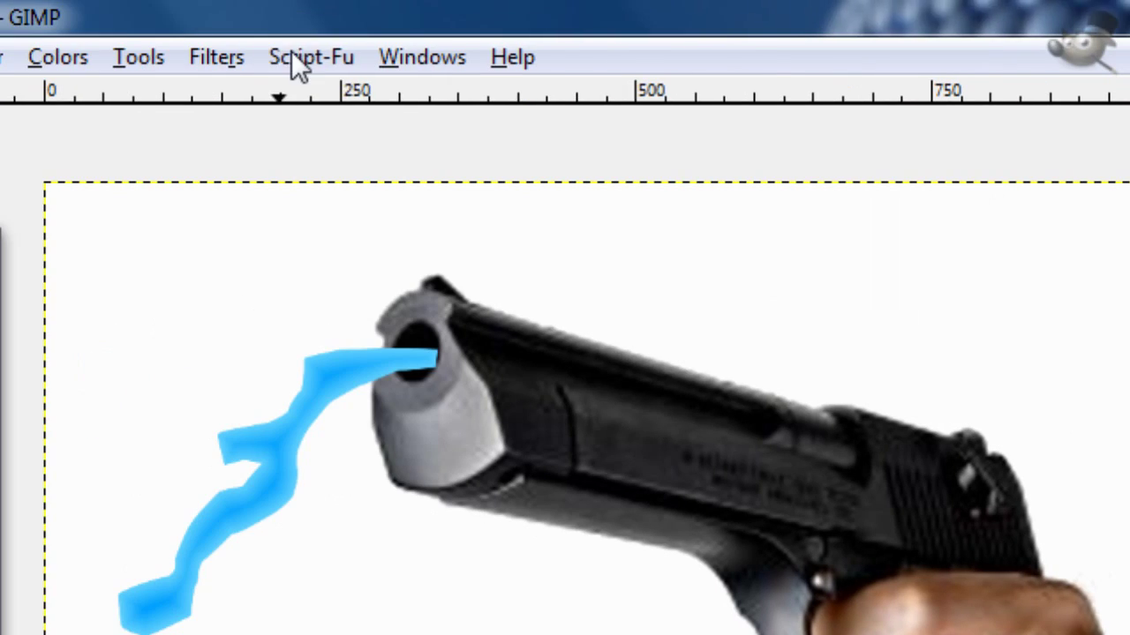
click(295, 55)
mouse_move(315, 99)
click(588, 101)
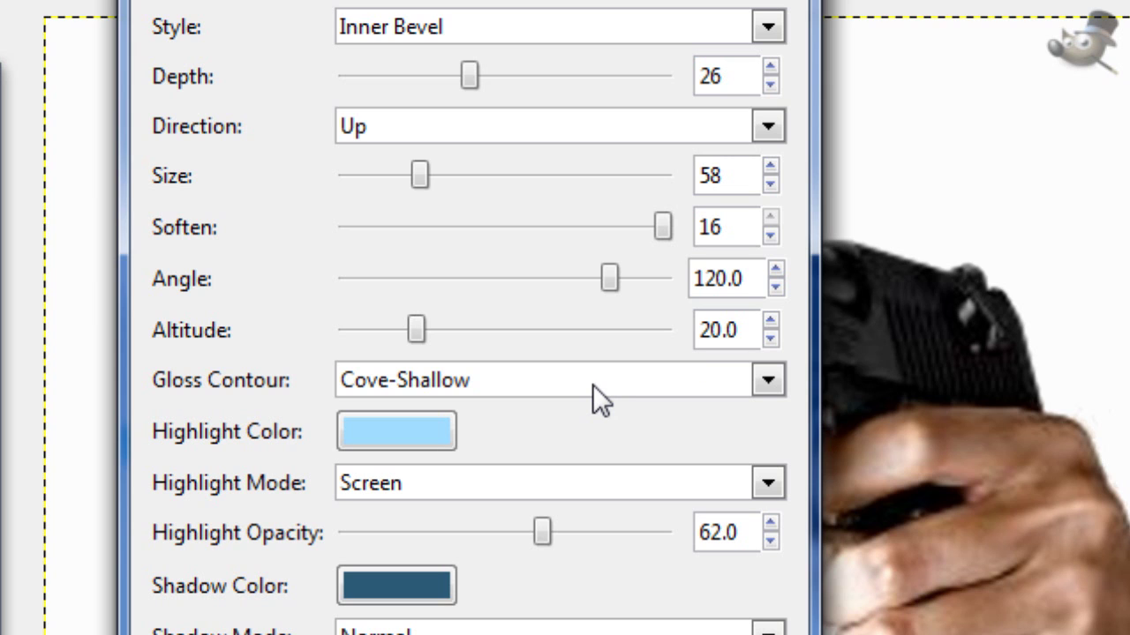
click(405, 439)
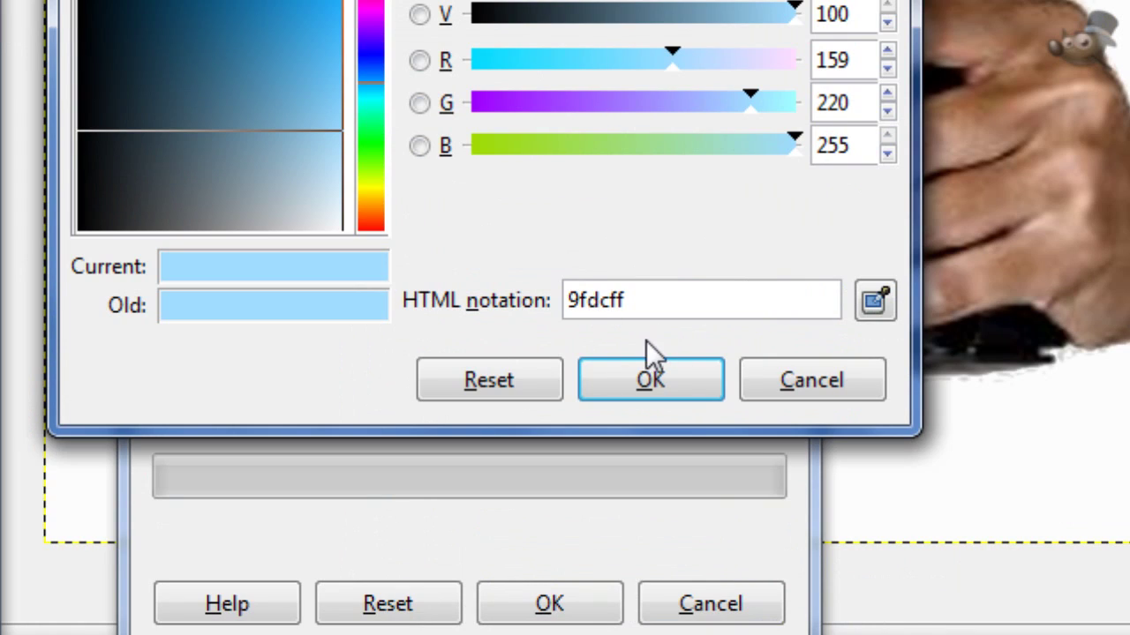
click(623, 382)
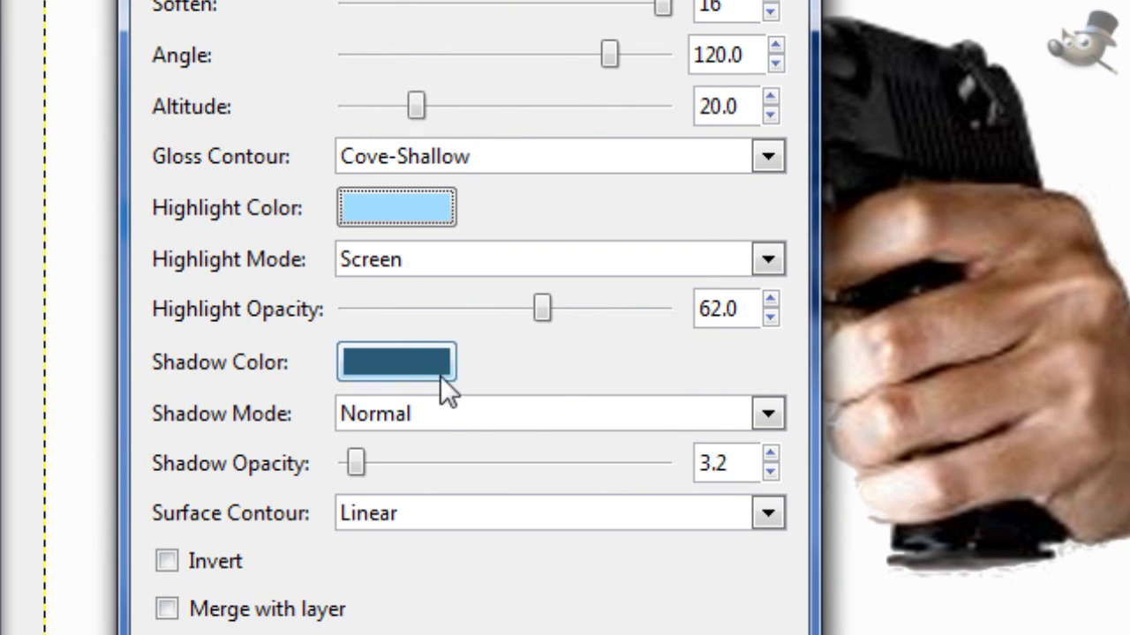
click(395, 366)
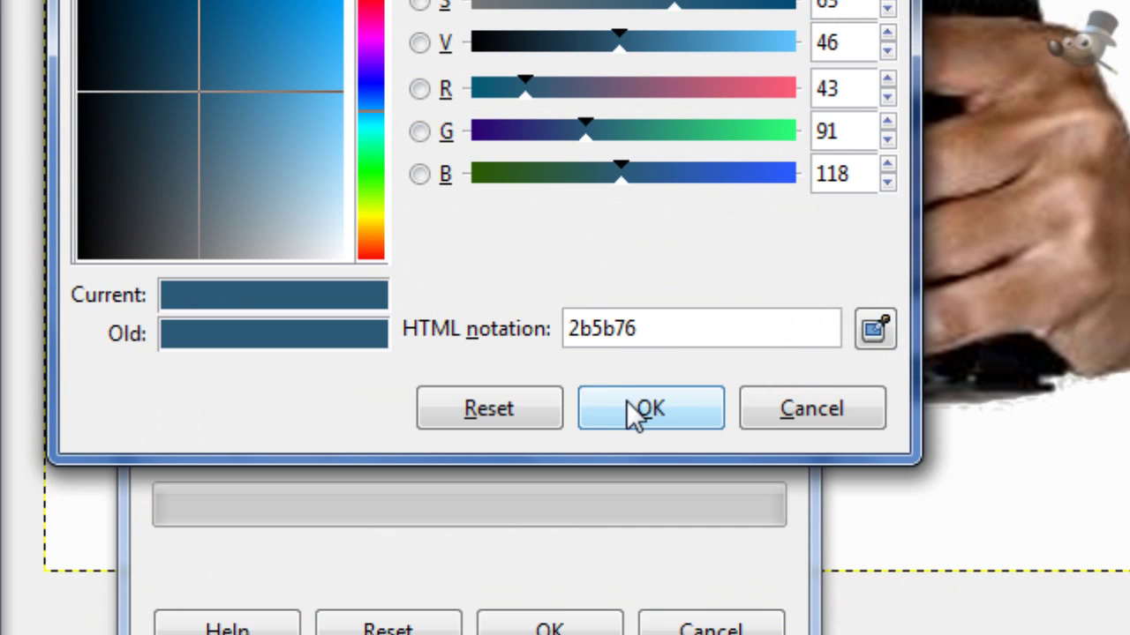
click(625, 405)
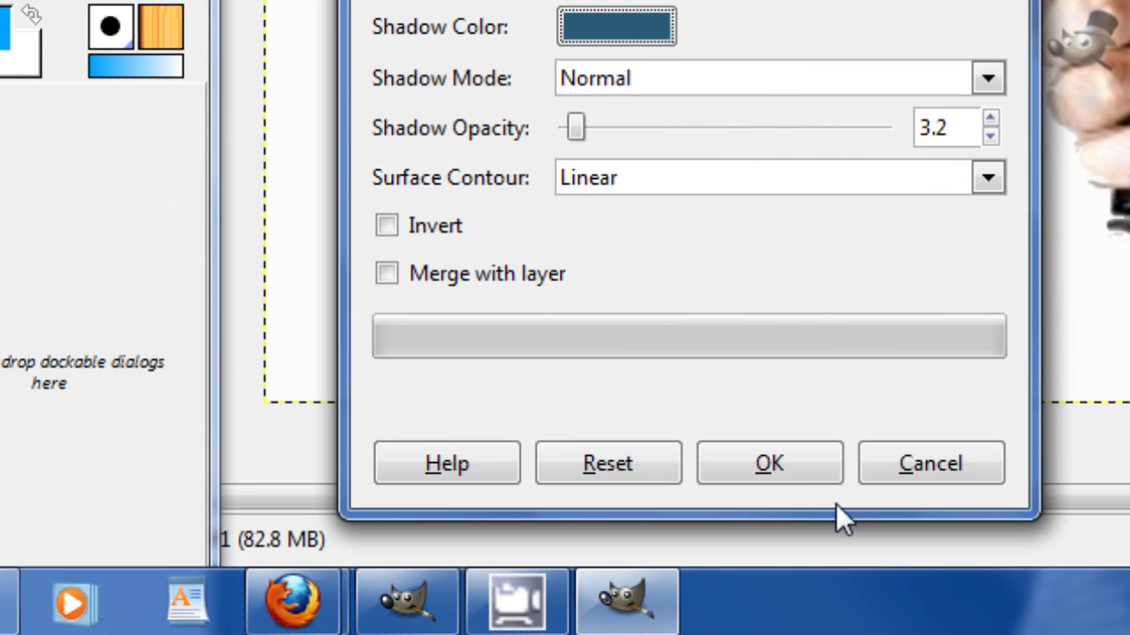
click(786, 459)
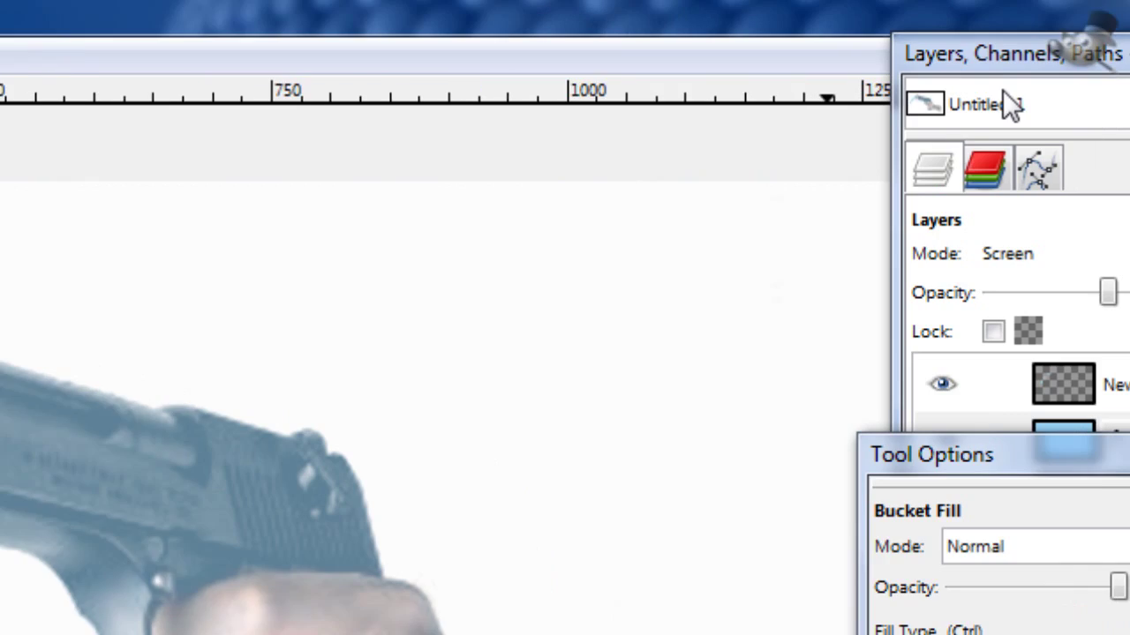
- Load the New Layer#1 stream's outline as a selection and invert it to cover everything outside the stream
click(984, 55)
click(821, 372)
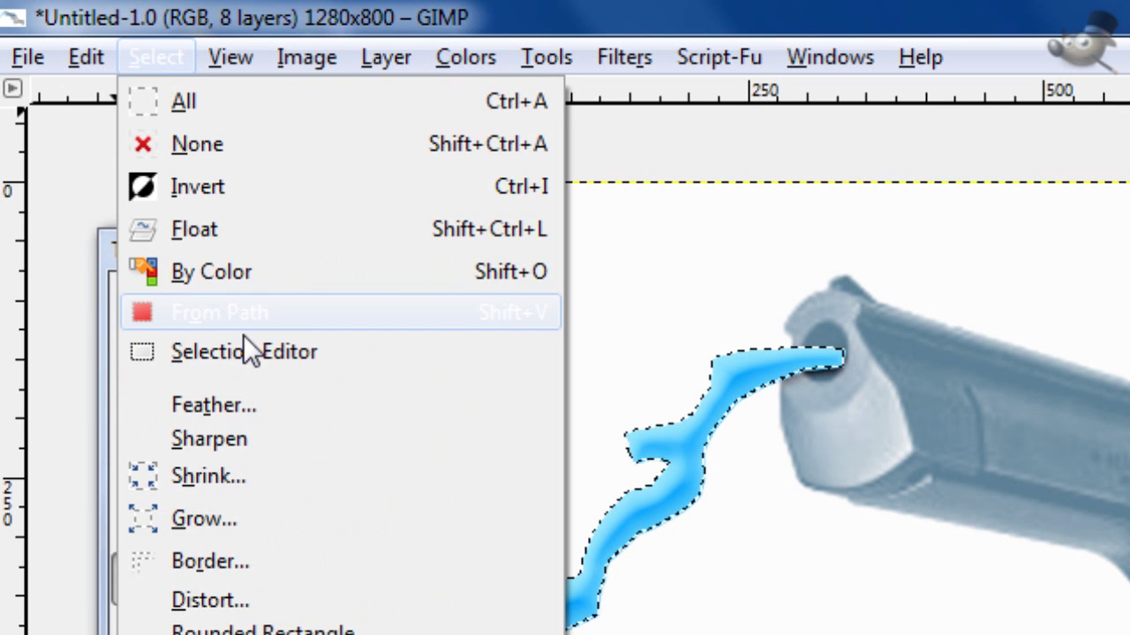
click(241, 200)
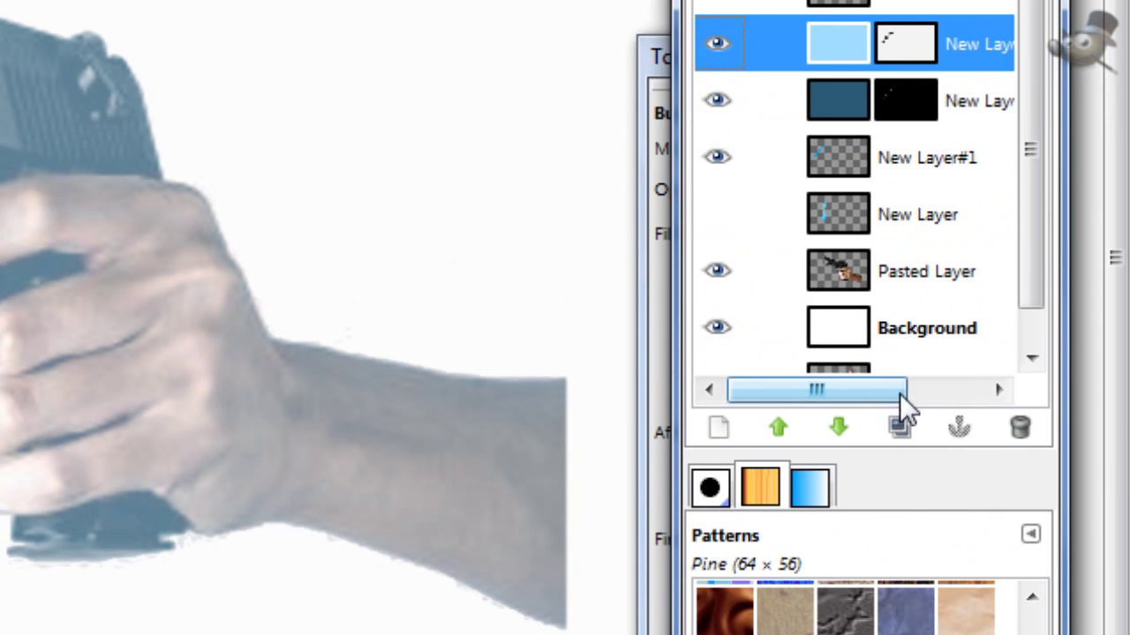
- Delete the bevel highlight and shadow layers' color outside the stream, and clear the selection
drag(902, 611, 780, 593)
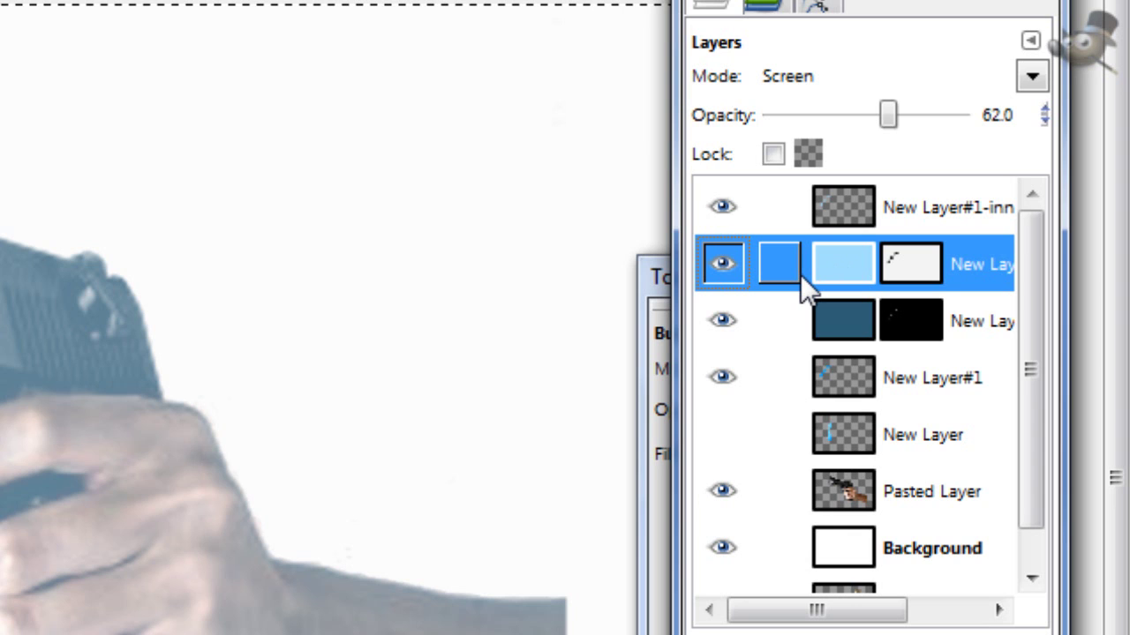
click(875, 313)
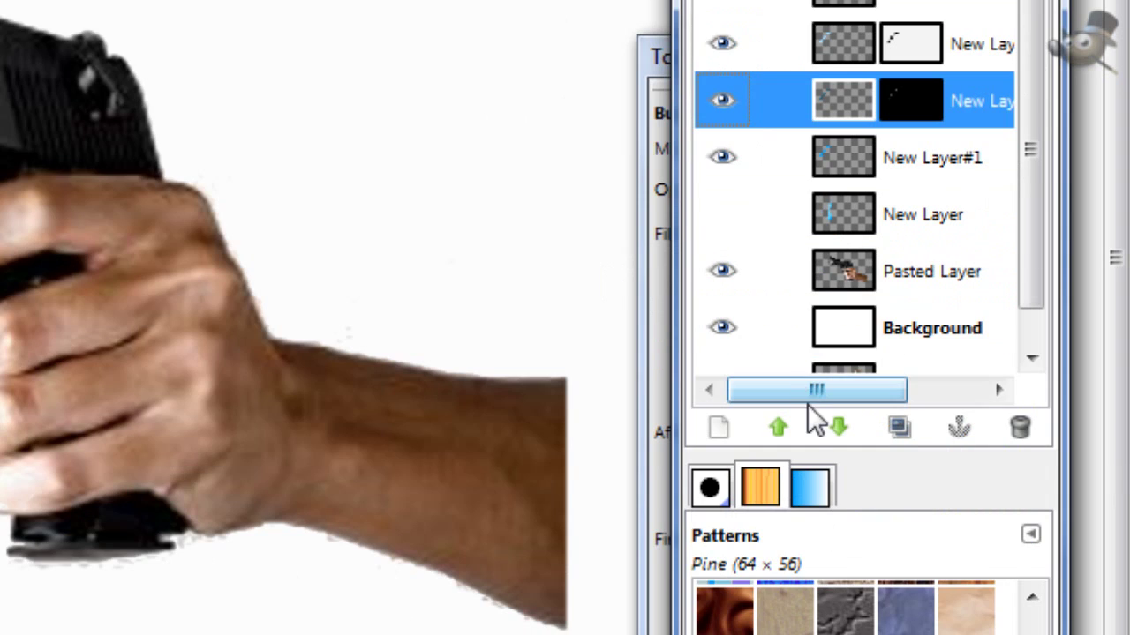
drag(813, 613, 940, 617)
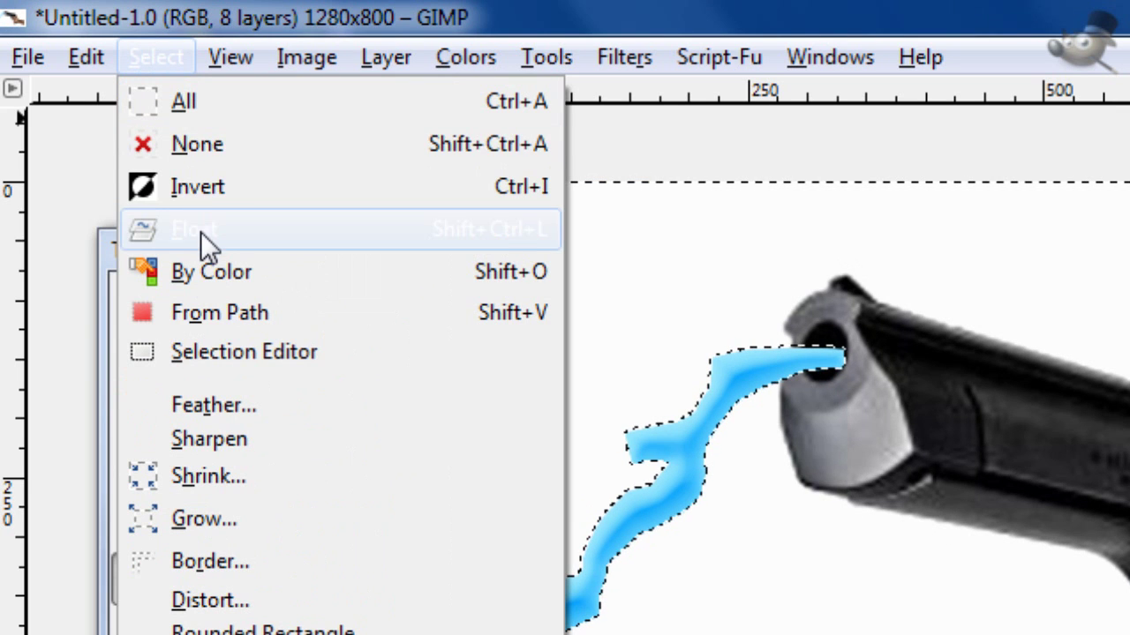
click(208, 159)
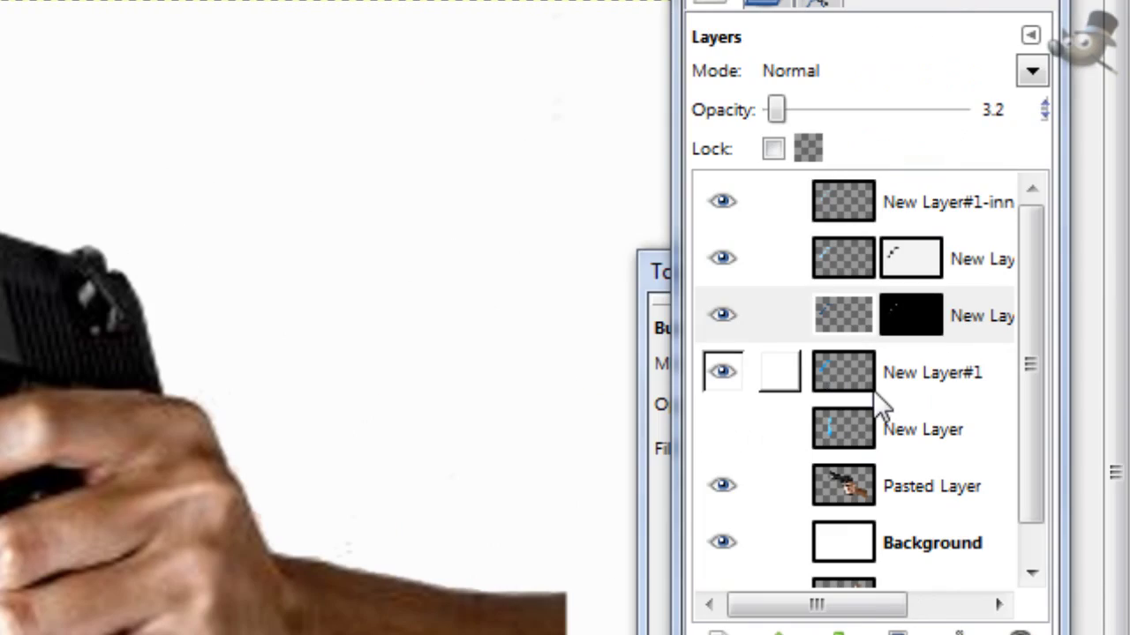
- Apply a Satin effect to New Layer#1: color 12618e, opacity 35, Multiply, angle 19, distance 12, size 14, Linear contour, Invert on
click(897, 375)
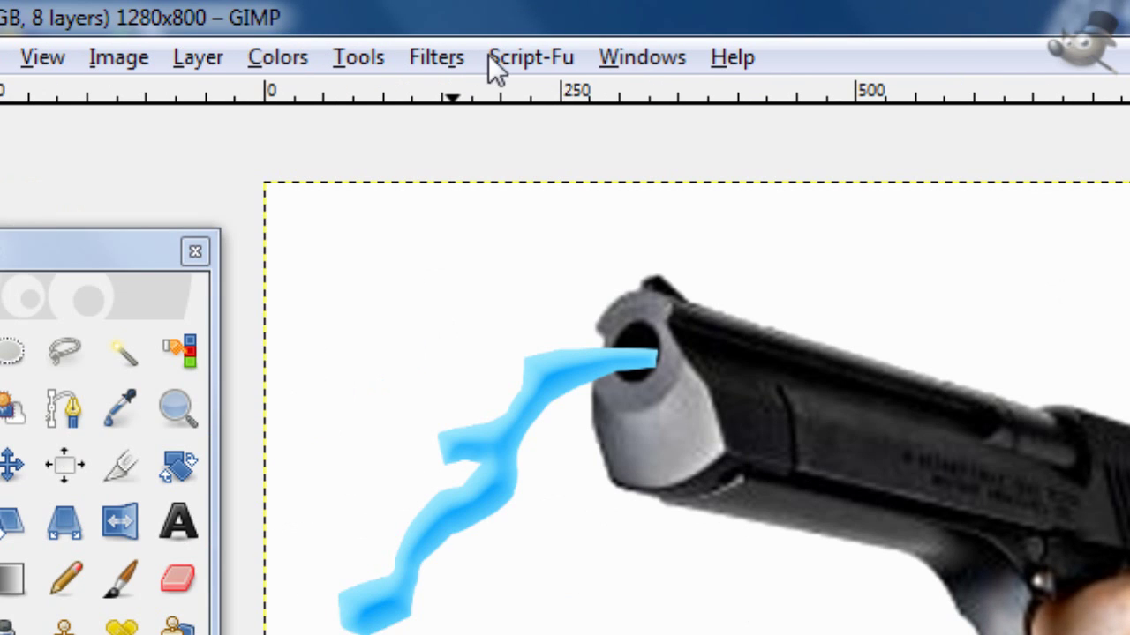
click(517, 62)
mouse_move(523, 104)
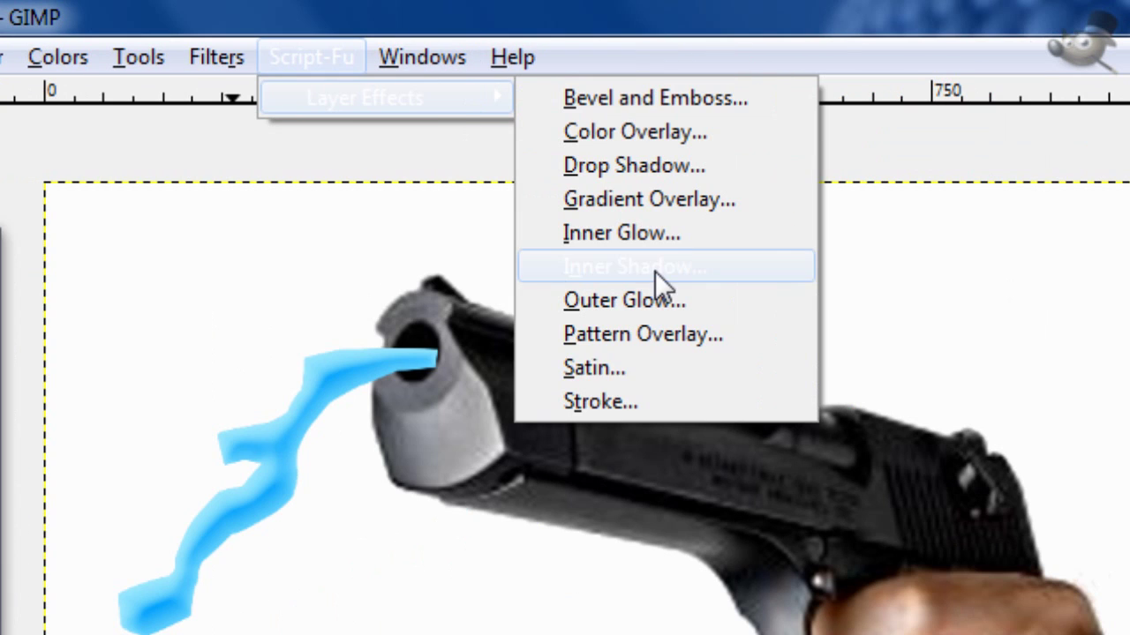
click(598, 380)
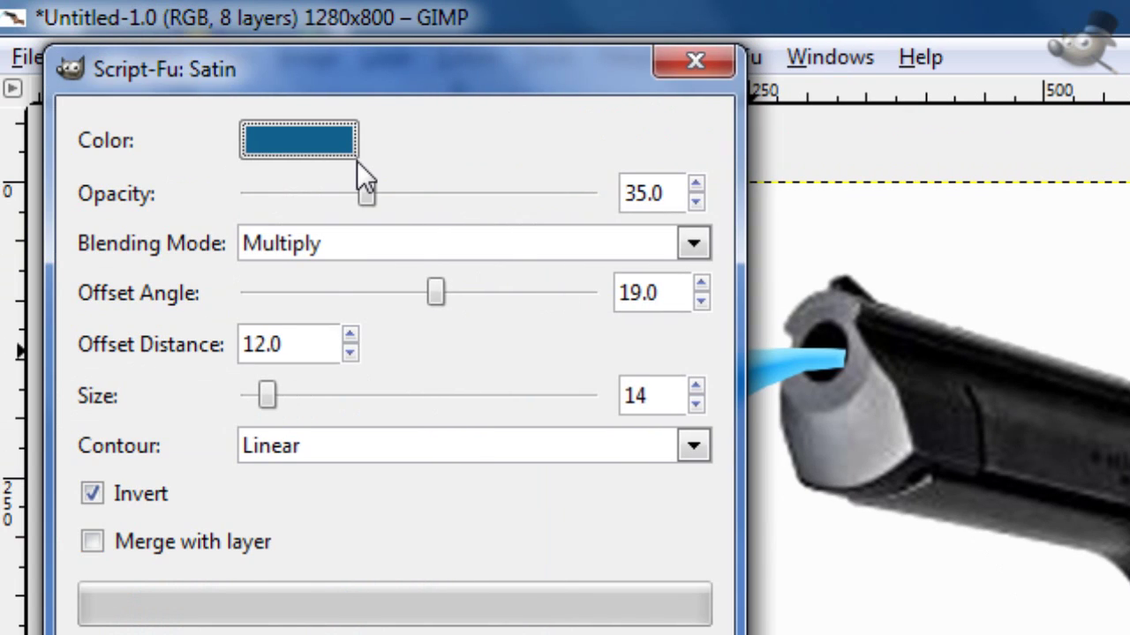
drag(277, 84, 493, 111)
click(499, 156)
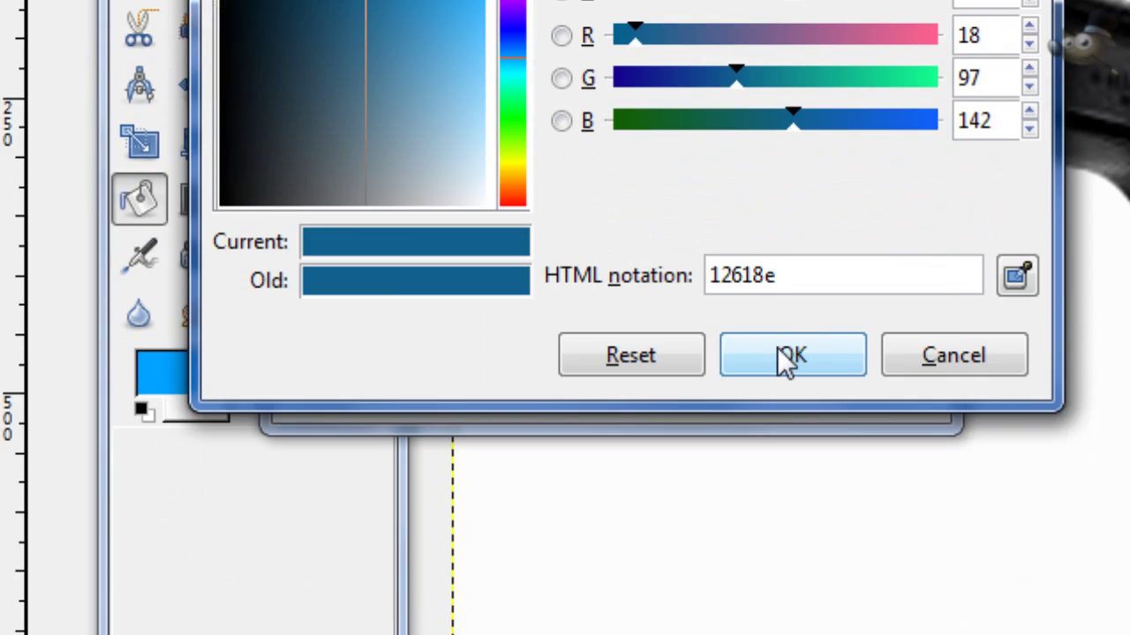
click(781, 515)
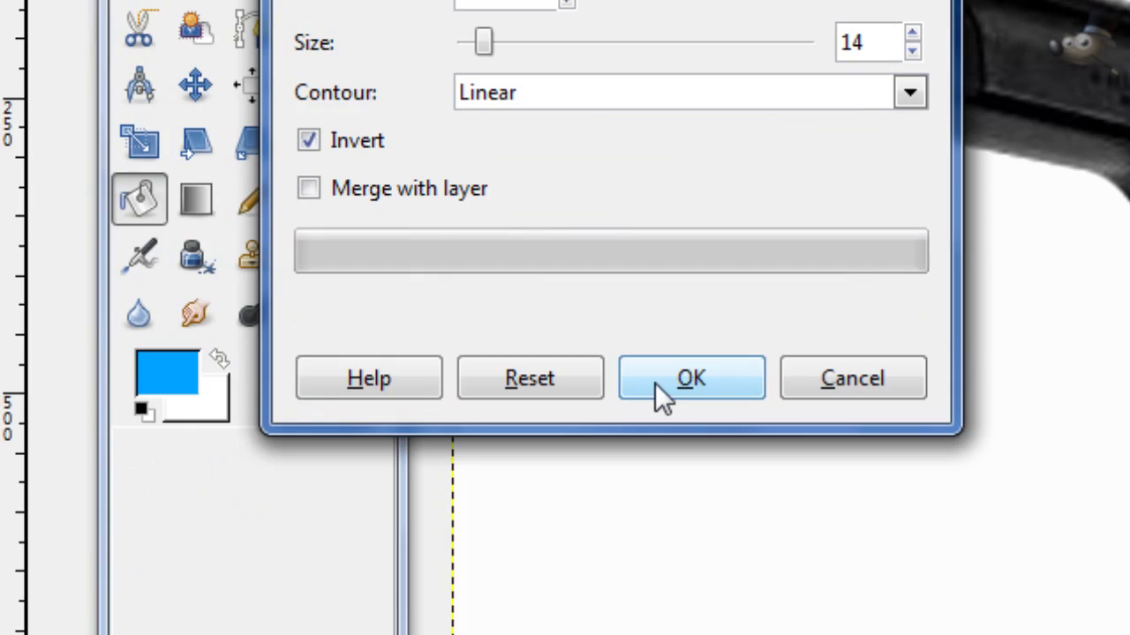
click(661, 607)
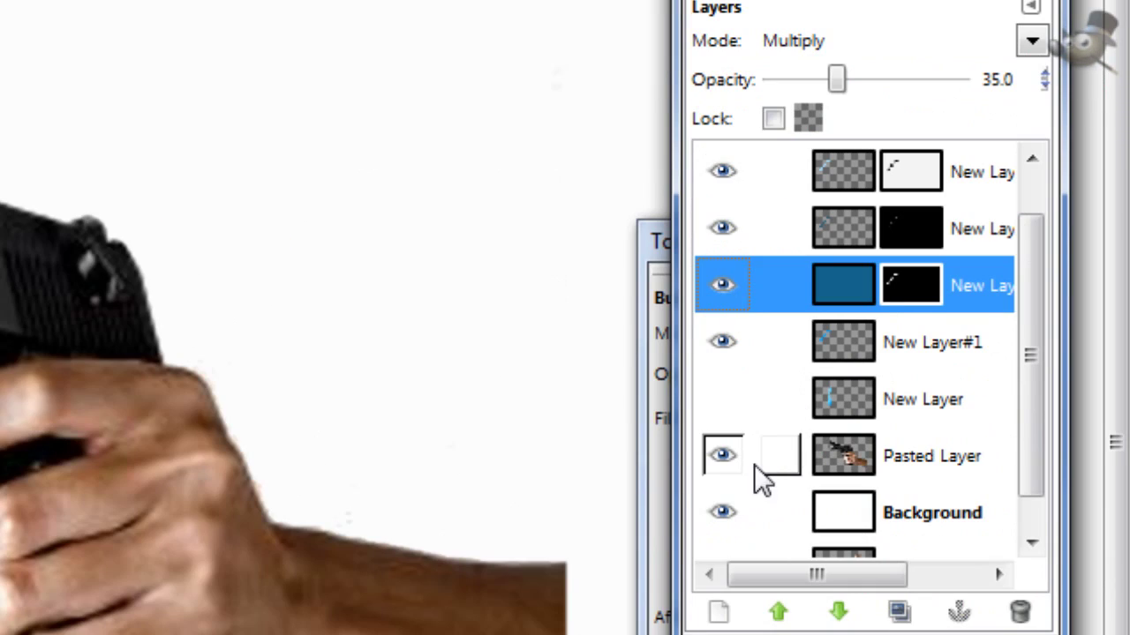
- Hide the Pasted Layer and Background, and merge the visible New Layer#1 stream with its effect layers
click(722, 456)
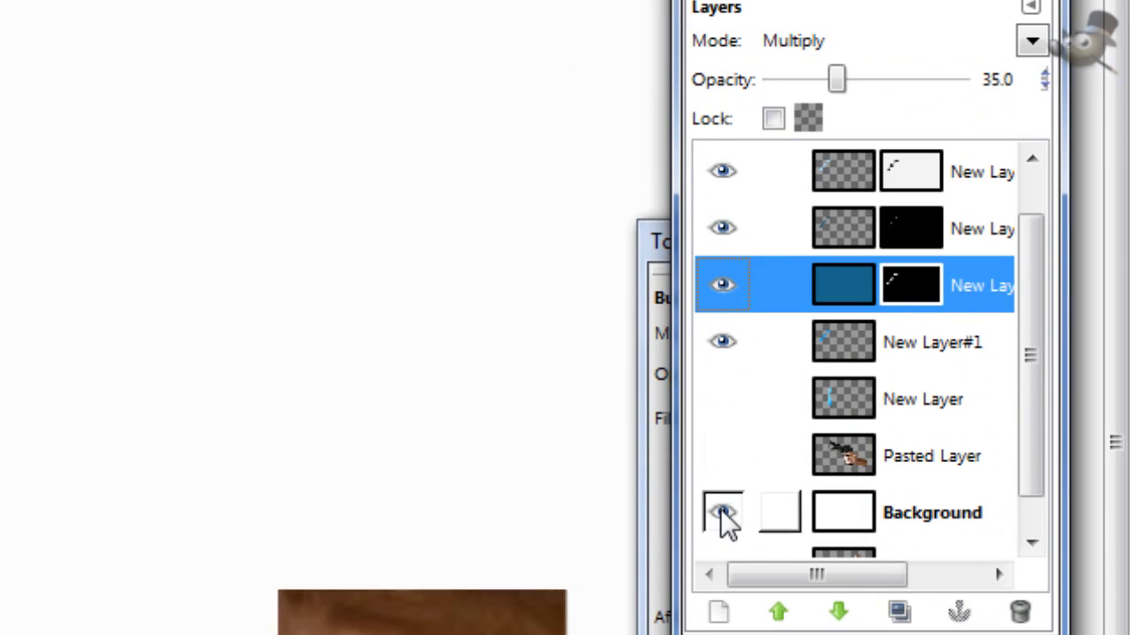
click(720, 513)
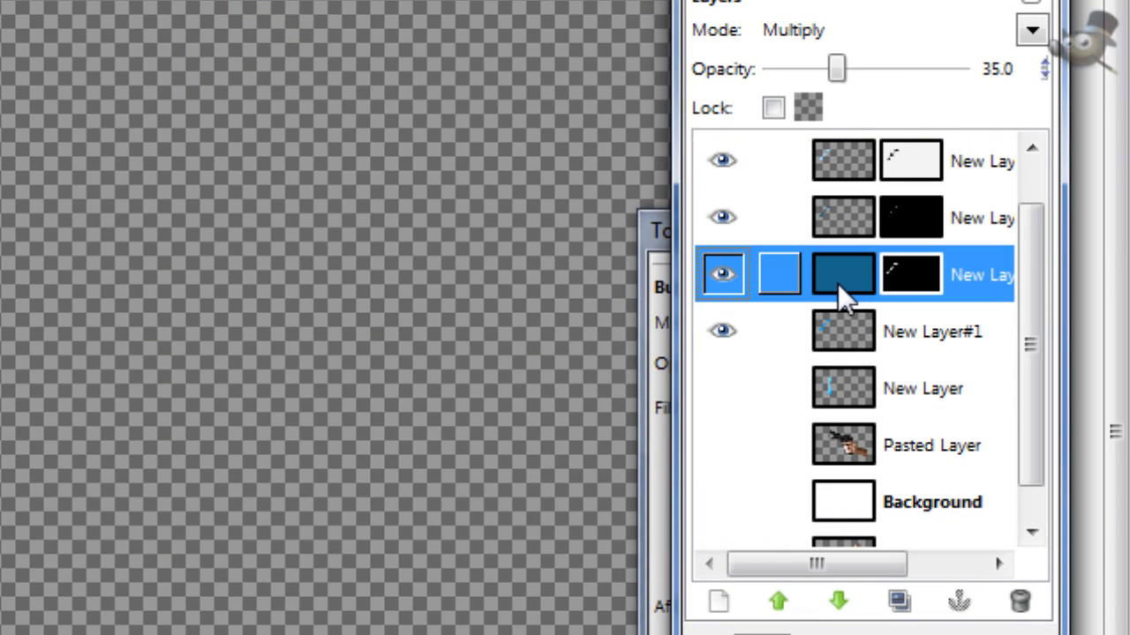
scroll(870, 27, up, 1)
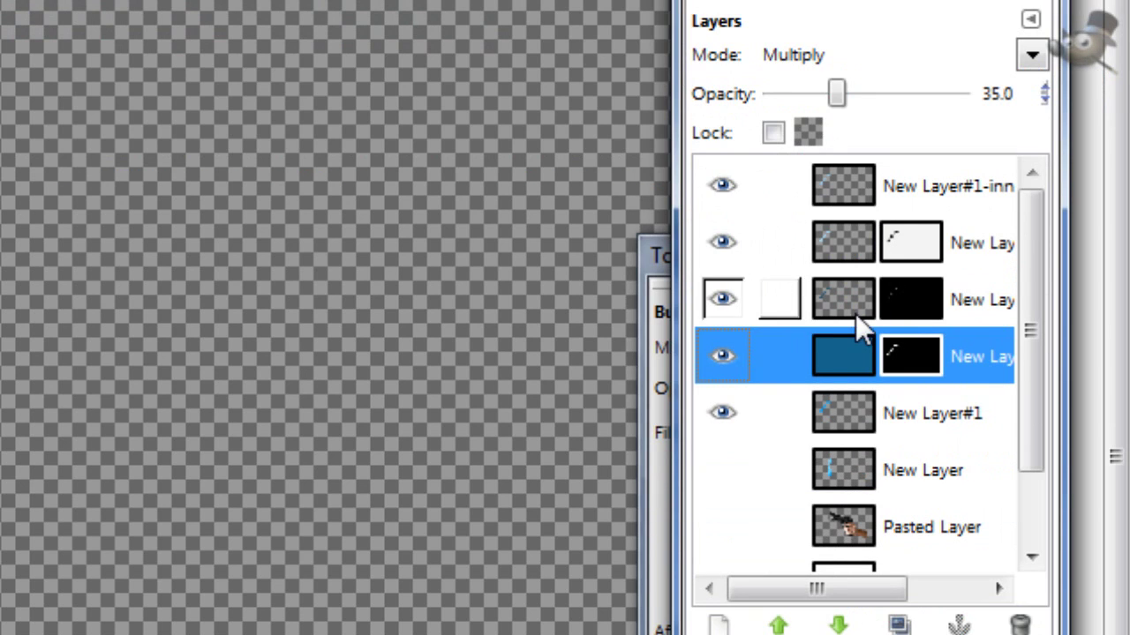
right_click(832, 316)
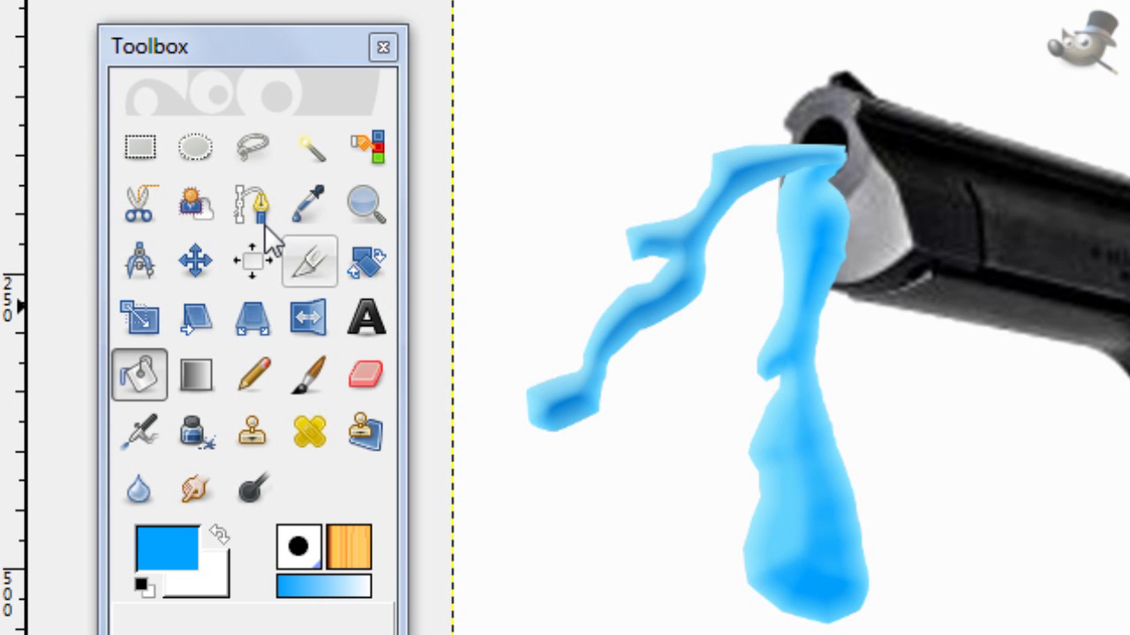
- Outline small splash drops beside the pistol's muzzle with the Paths tool and fill them with blue on New Layer#2
click(264, 214)
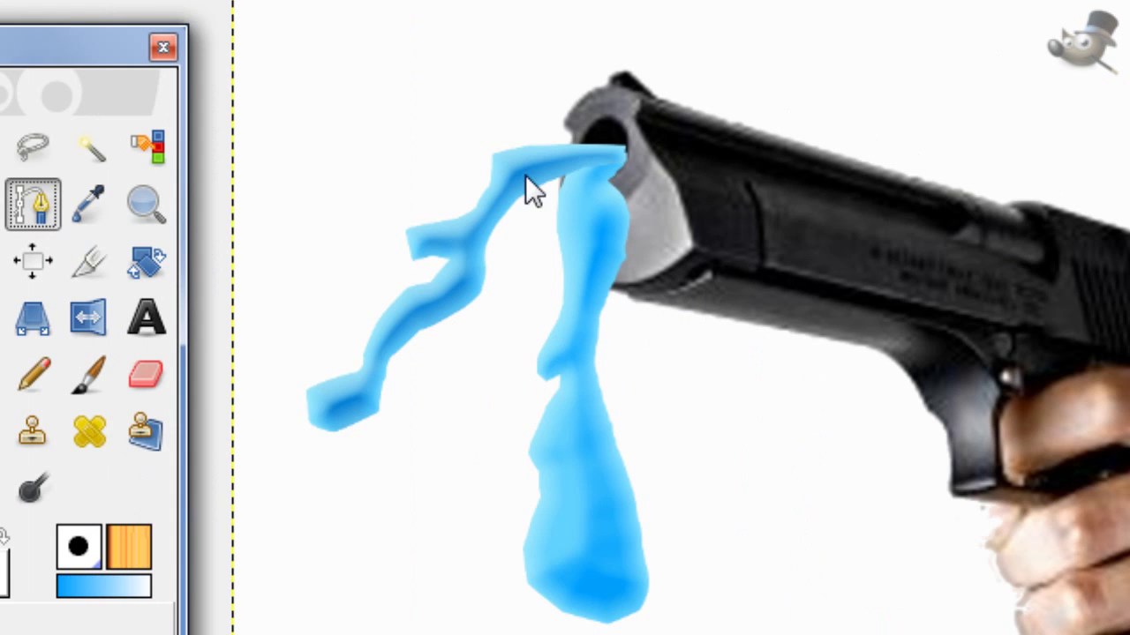
click(128, 187)
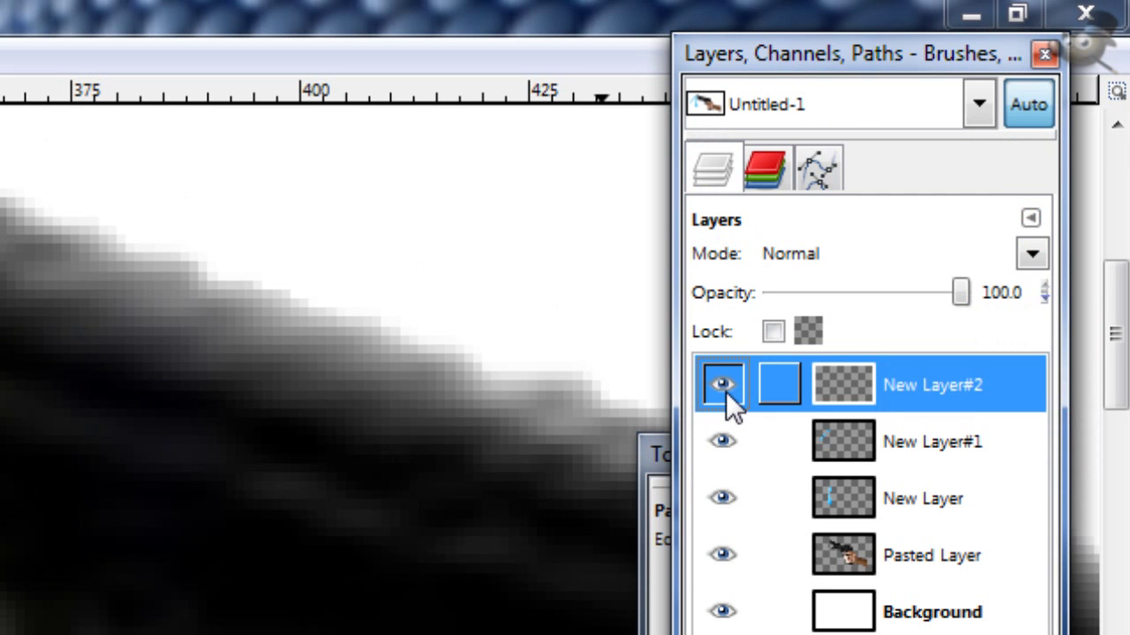
click(726, 391)
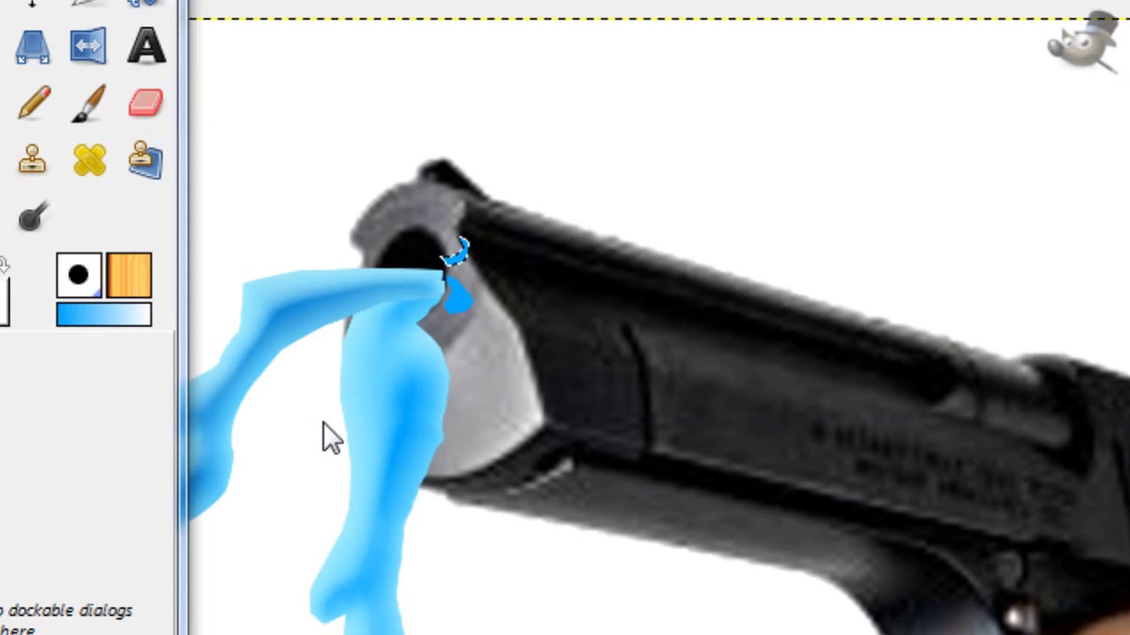
click(323, 422)
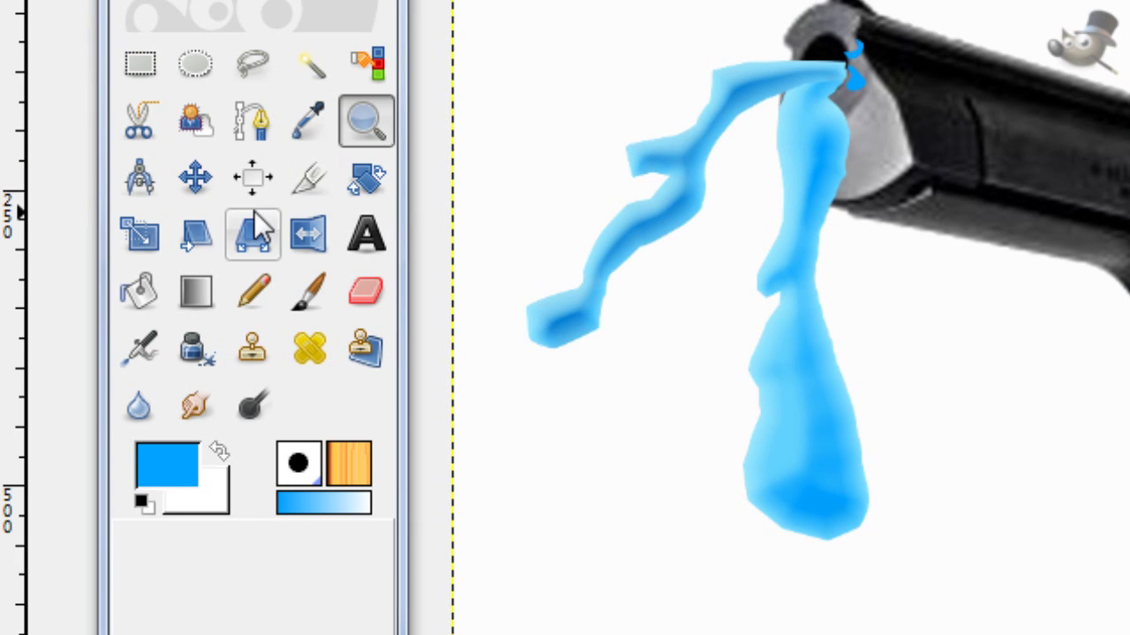
- Draw a small teardrop-shaped path just below the lower end of the side stream and fill it with blue
click(33, 121)
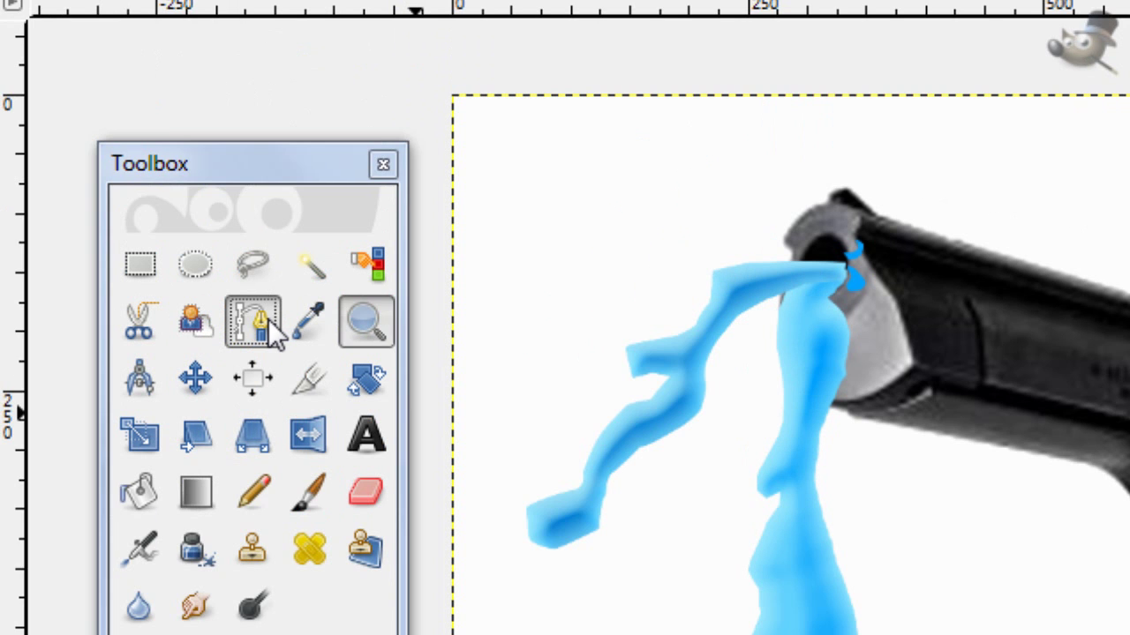
click(630, 356)
click(612, 374)
click(596, 388)
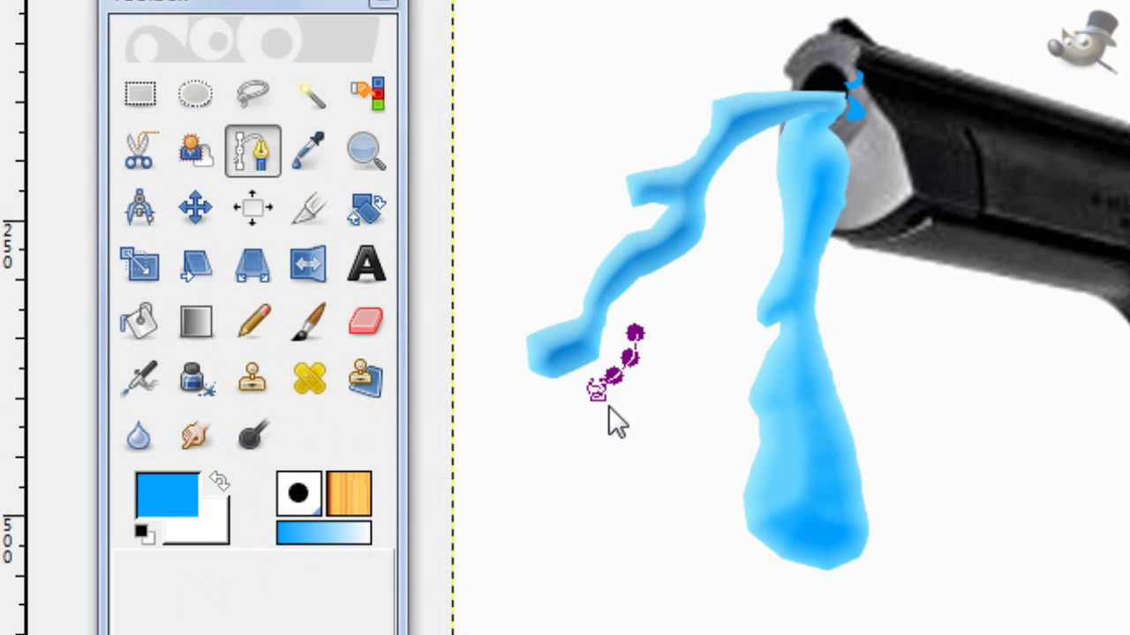
click(605, 403)
click(625, 403)
click(654, 398)
click(656, 383)
click(644, 346)
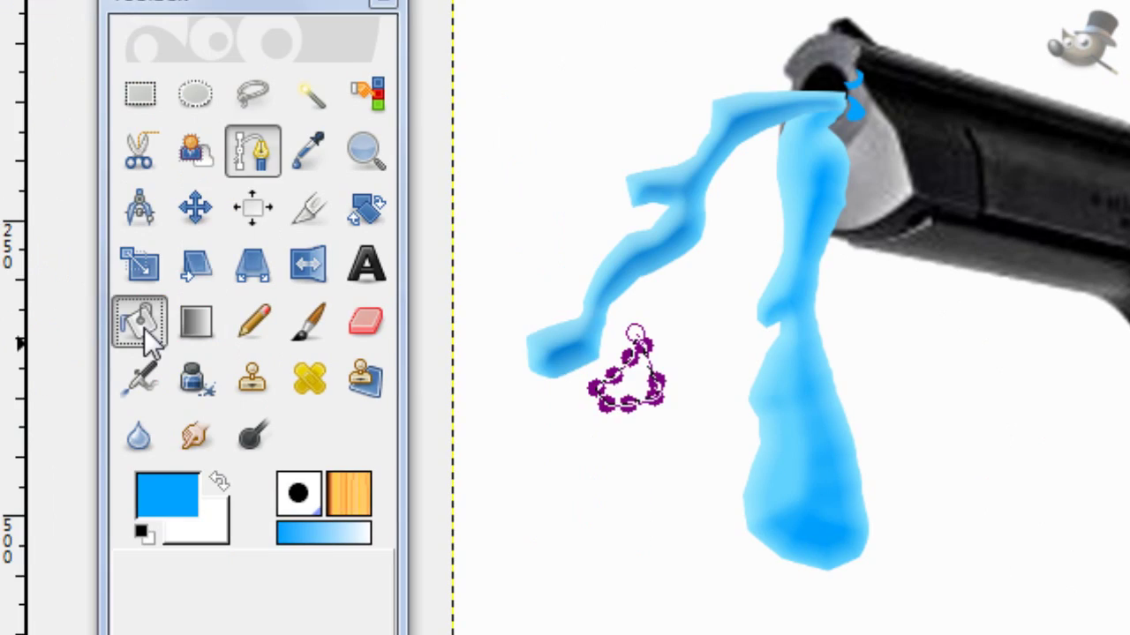
click(144, 330)
click(635, 391)
key(ctrl+comma)
- Draw another closed droplet path above and to the left of the side stream and fill it with blue
click(252, 152)
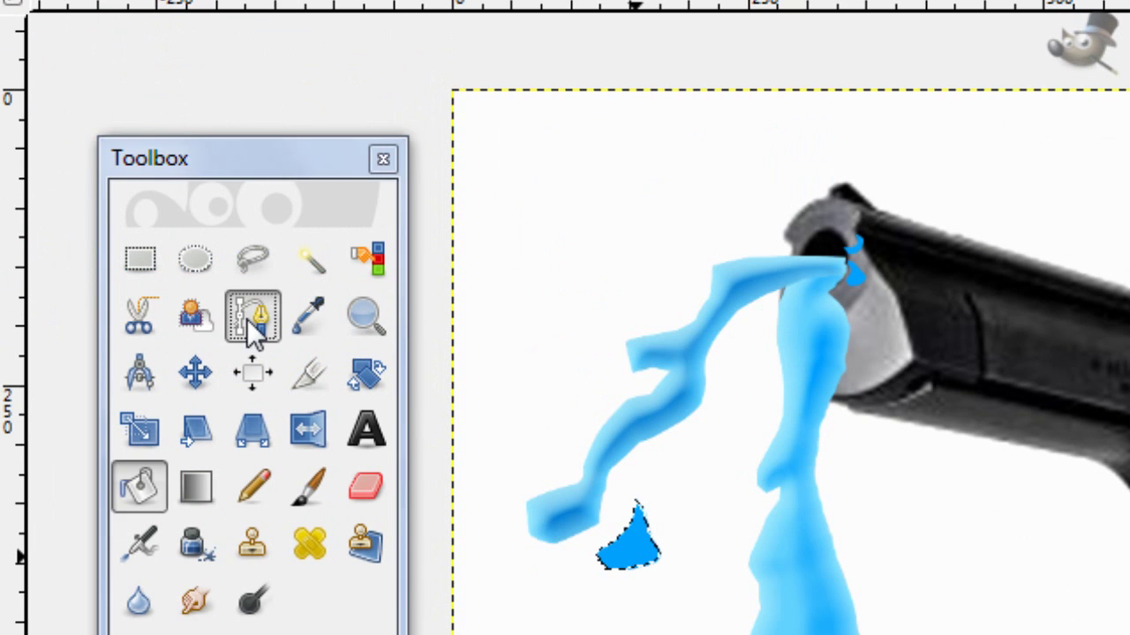
click(614, 309)
click(582, 303)
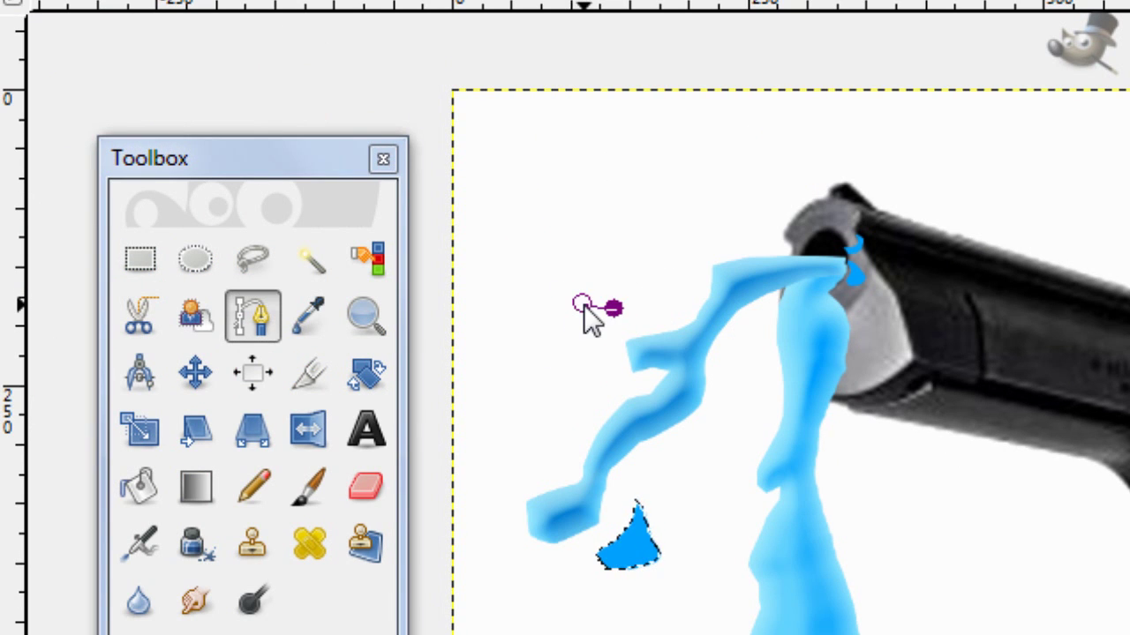
click(566, 295)
click(557, 286)
click(550, 300)
click(544, 314)
drag(554, 327, 577, 333)
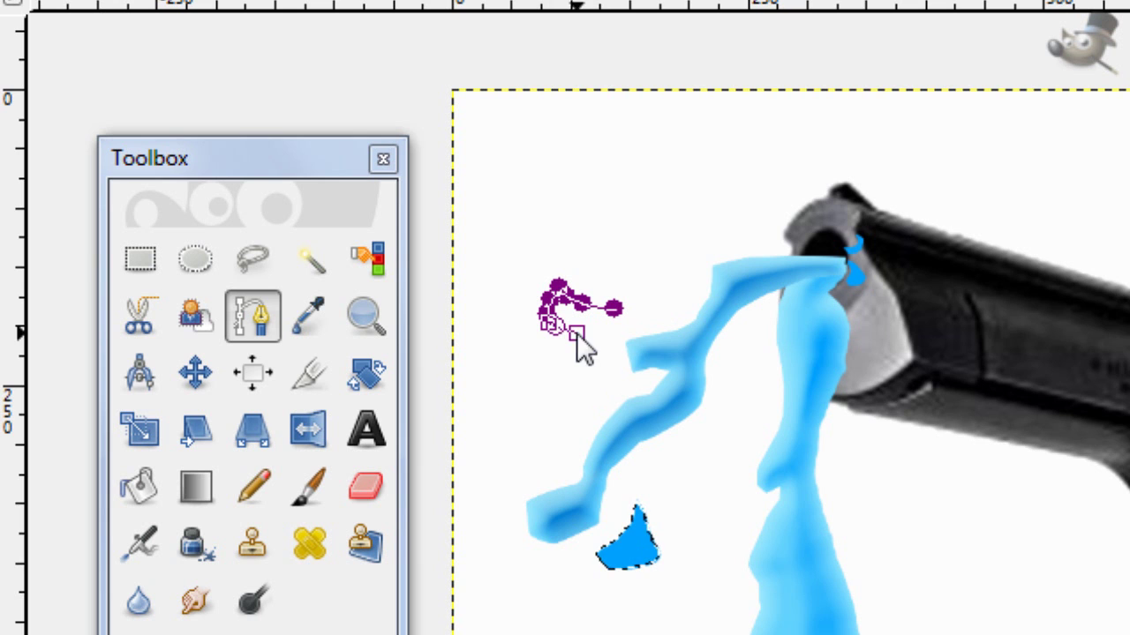
click(590, 331)
ctrl+click(617, 310)
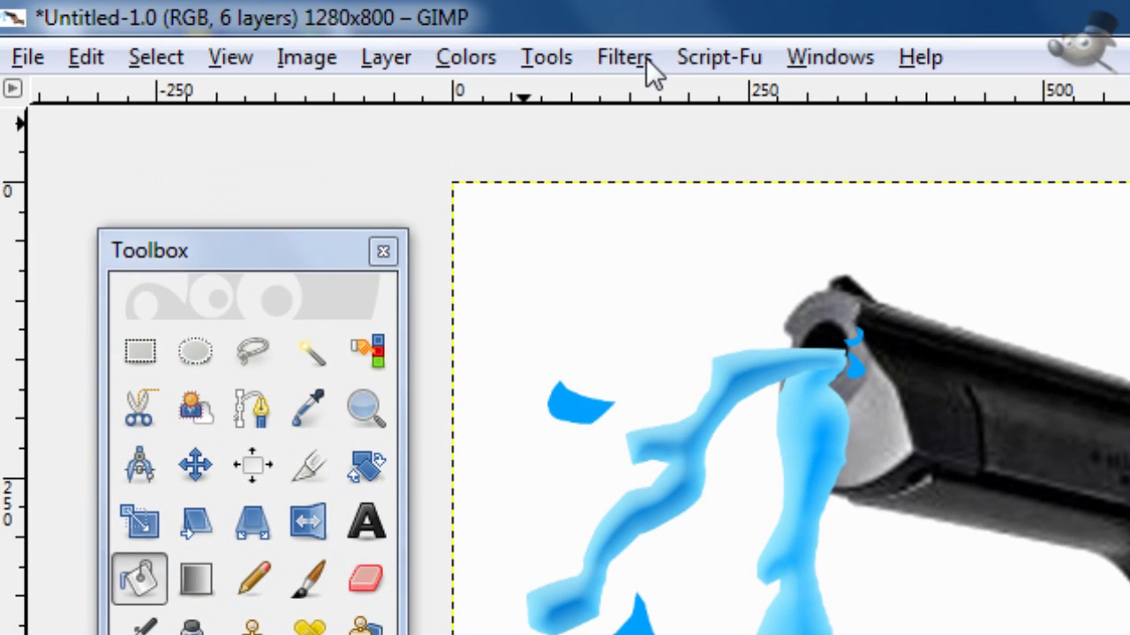
- Apply an Inner Glow effect to the New Layer#2 droplets with Screen mode, Edge source, choke 0 and size 20
click(646, 58)
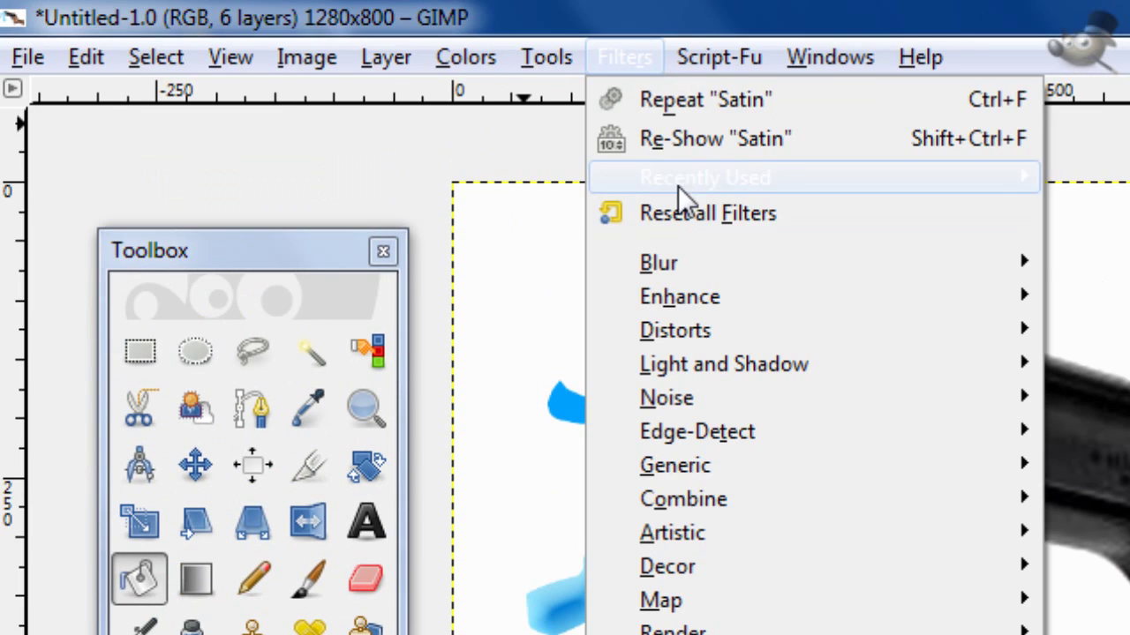
mouse_move(678, 181)
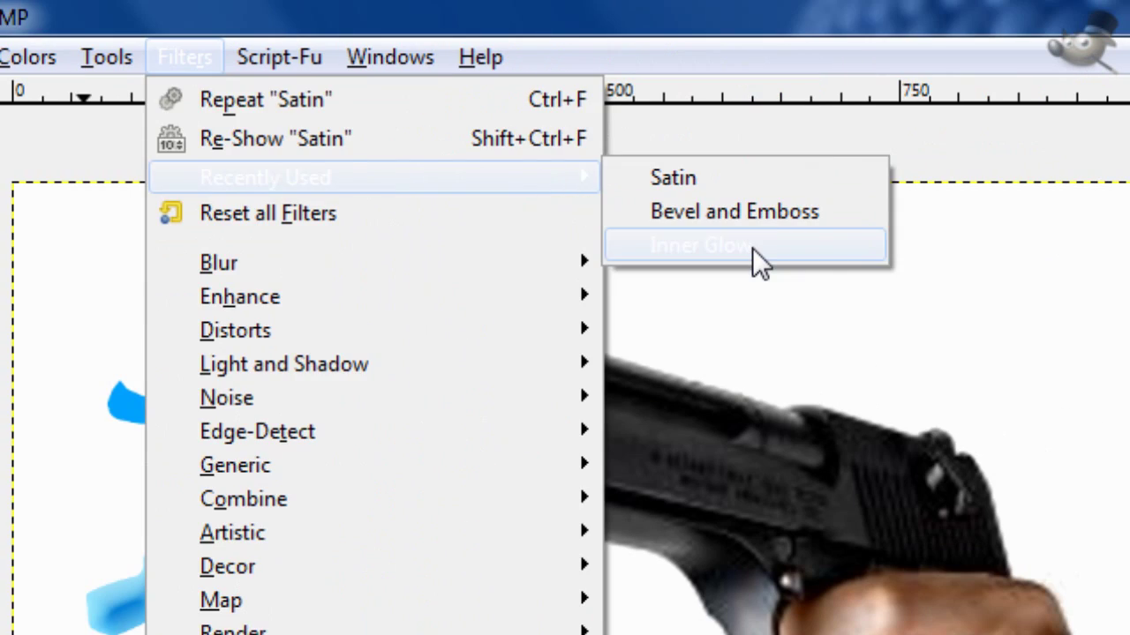
click(751, 248)
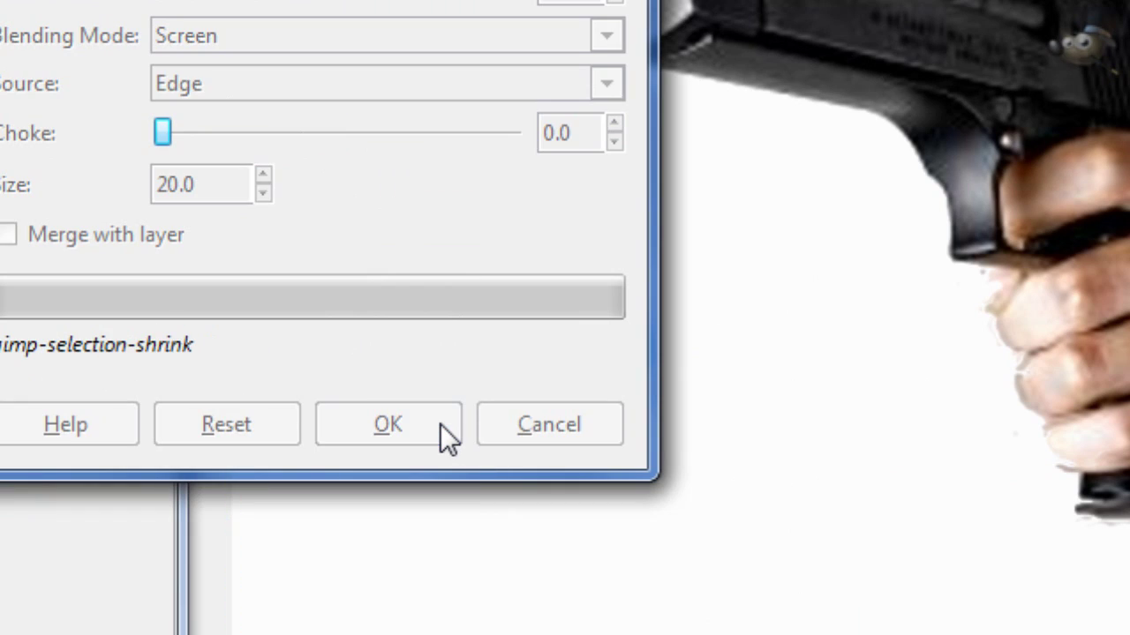
click(441, 423)
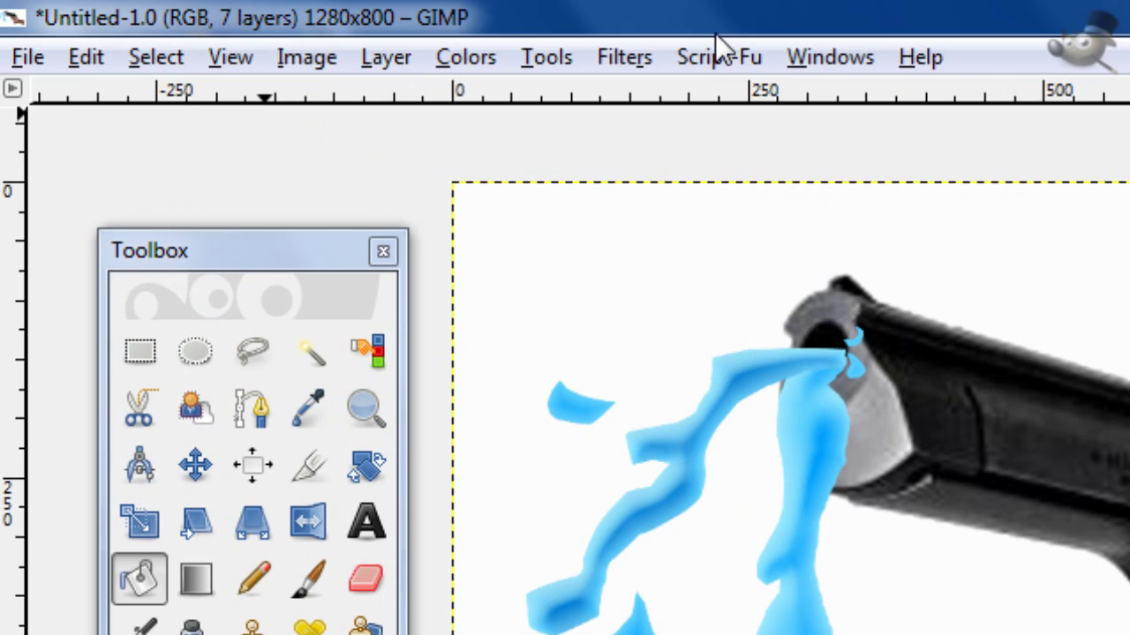
- Apply Bevel and Emboss to the droplets with Screen highlight at 62, Normal shadow at 3.2 and a Linear surface contour
click(638, 56)
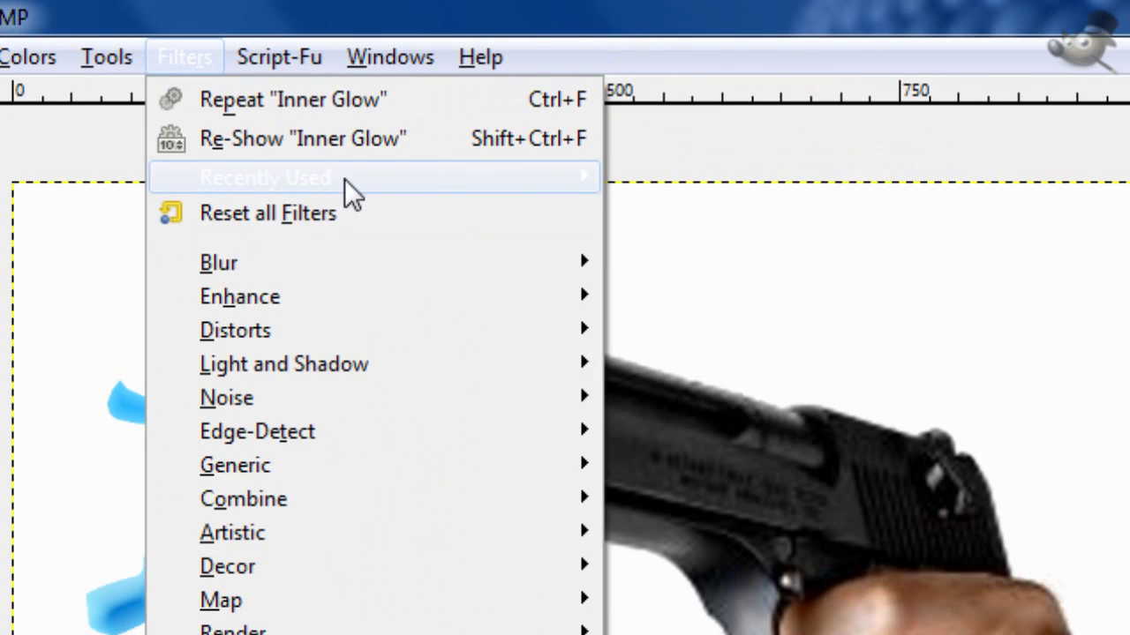
mouse_move(346, 180)
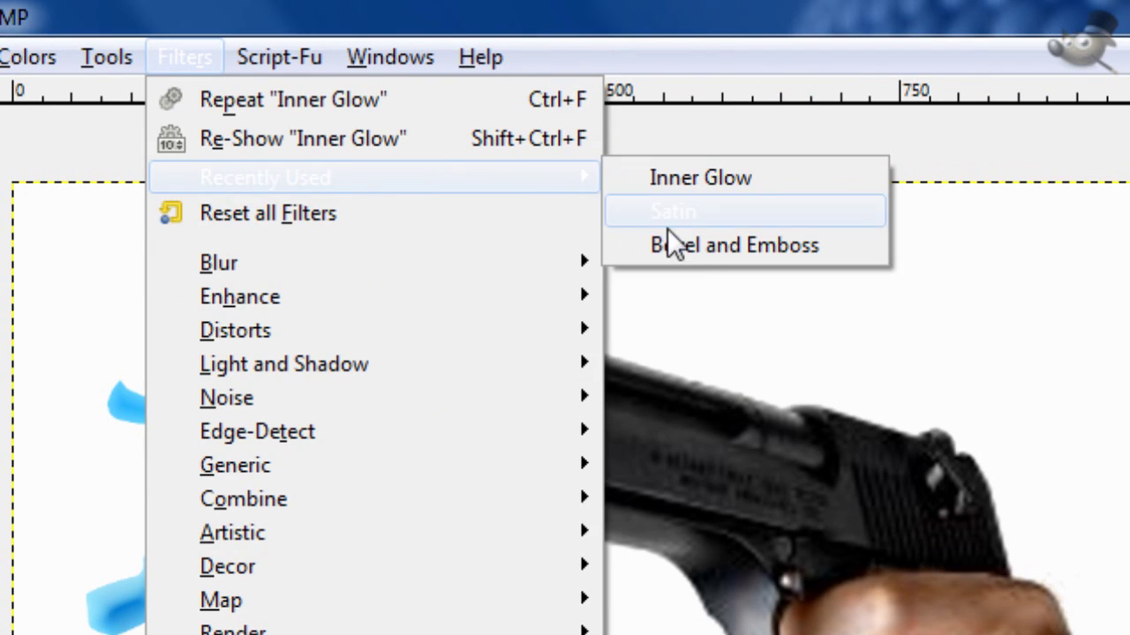
click(713, 256)
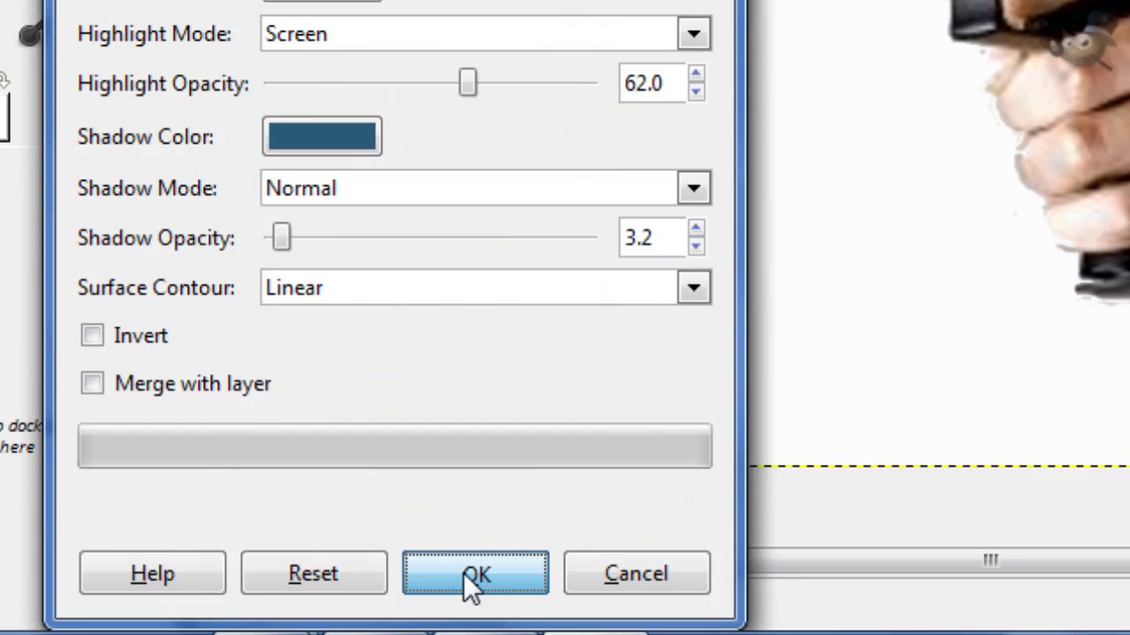
click(471, 585)
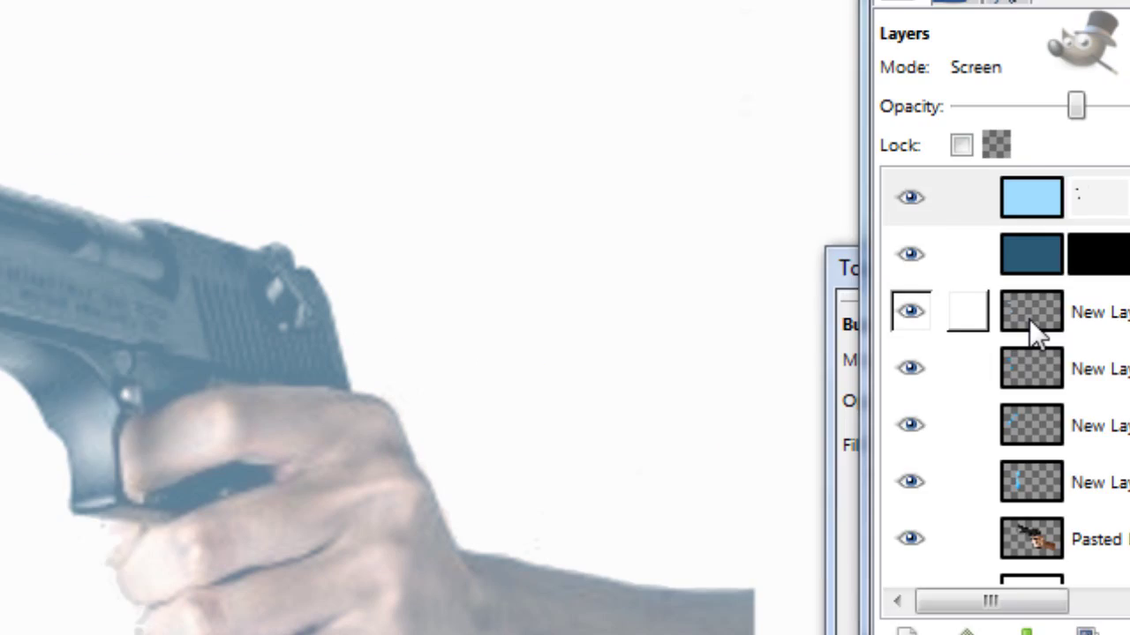
- Select everything outside the New Layer#2 droplets and delete the bevel highlight and shadow layers' color there
right_click(1029, 318)
click(628, 468)
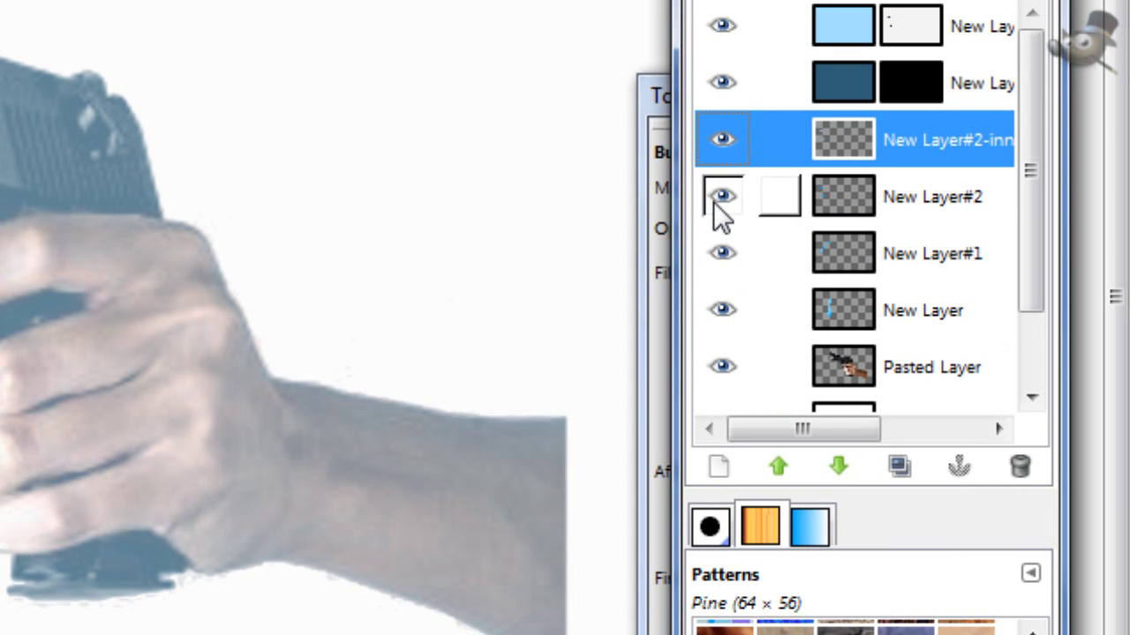
click(869, 201)
right_click(870, 201)
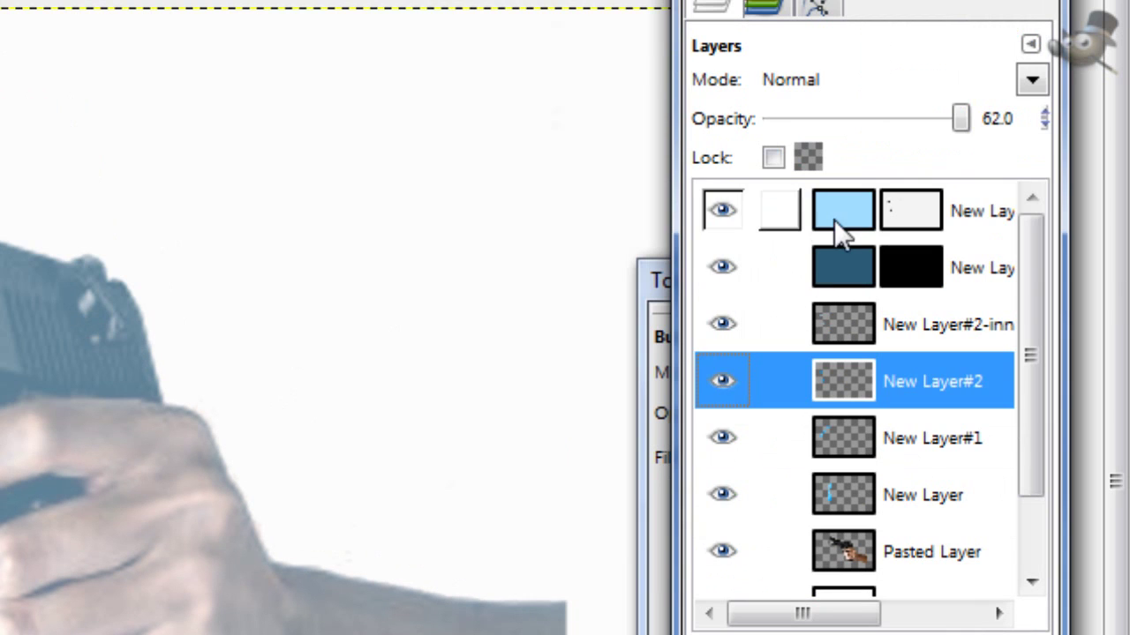
click(834, 35)
click(843, 269)
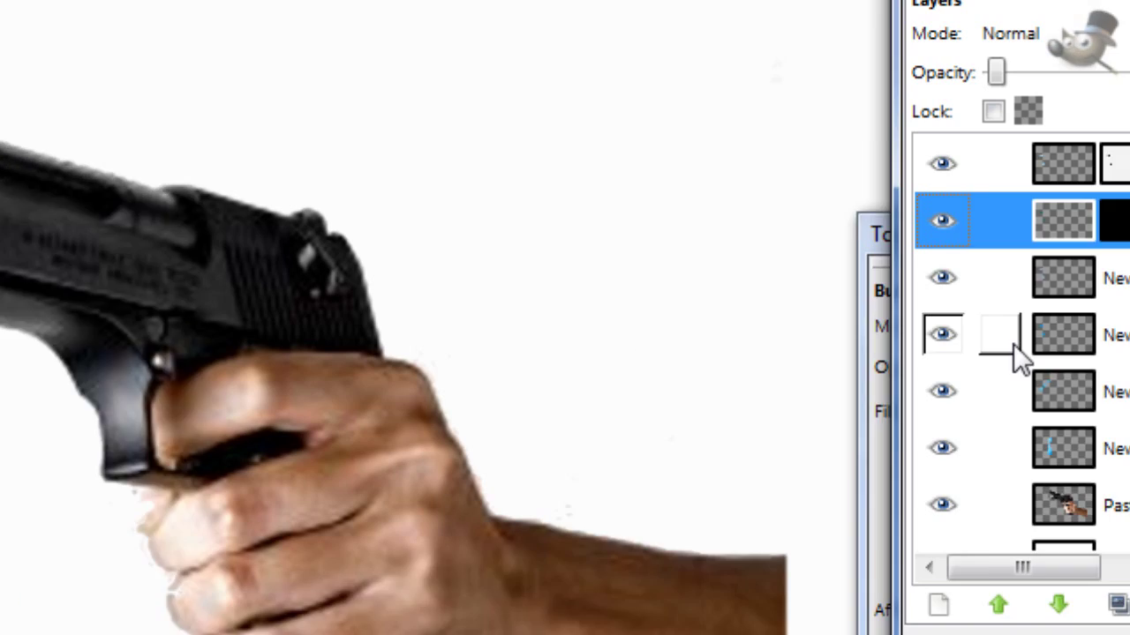
- Apply the Satin effect to the New Layer#2 droplets with an inverted Linear contour, without merging it into the layer
click(712, 327)
click(856, 348)
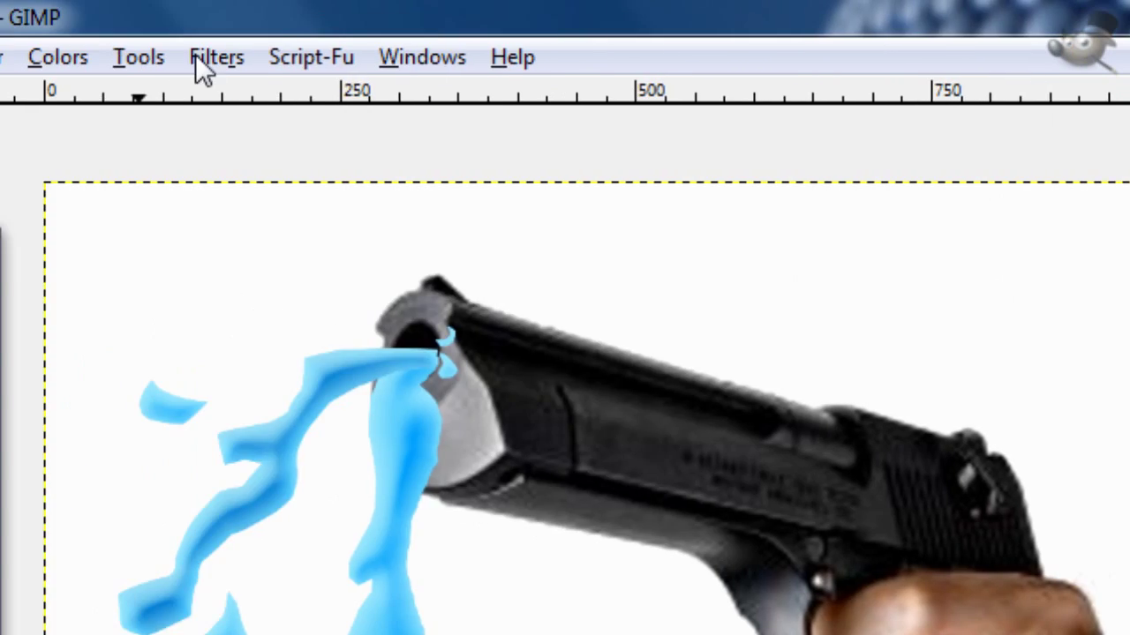
click(212, 57)
mouse_move(480, 184)
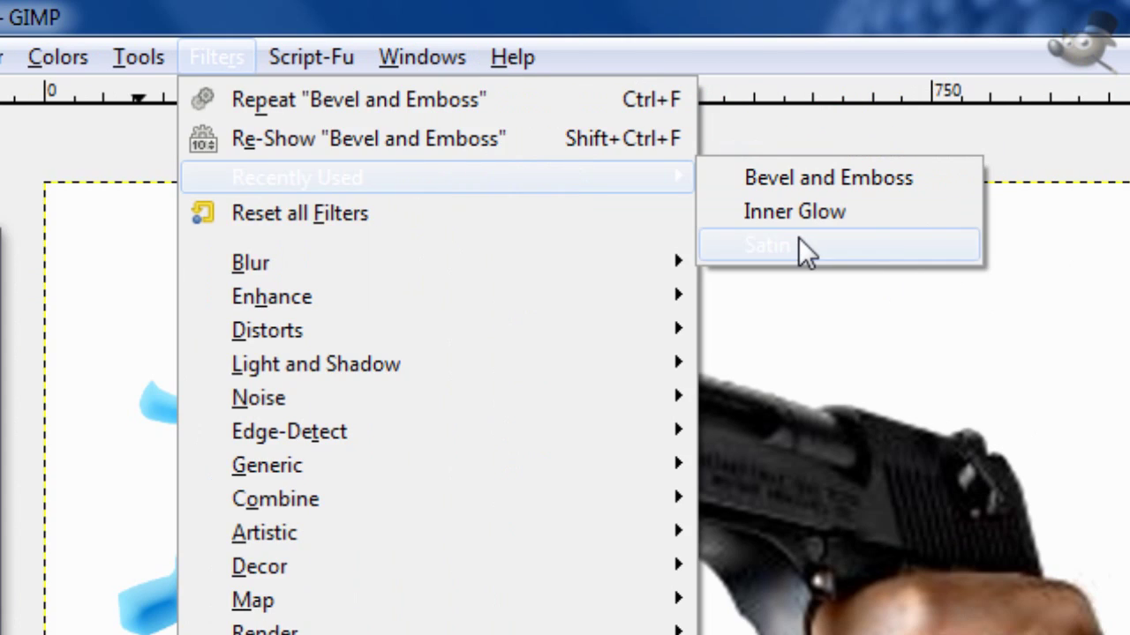
click(988, 244)
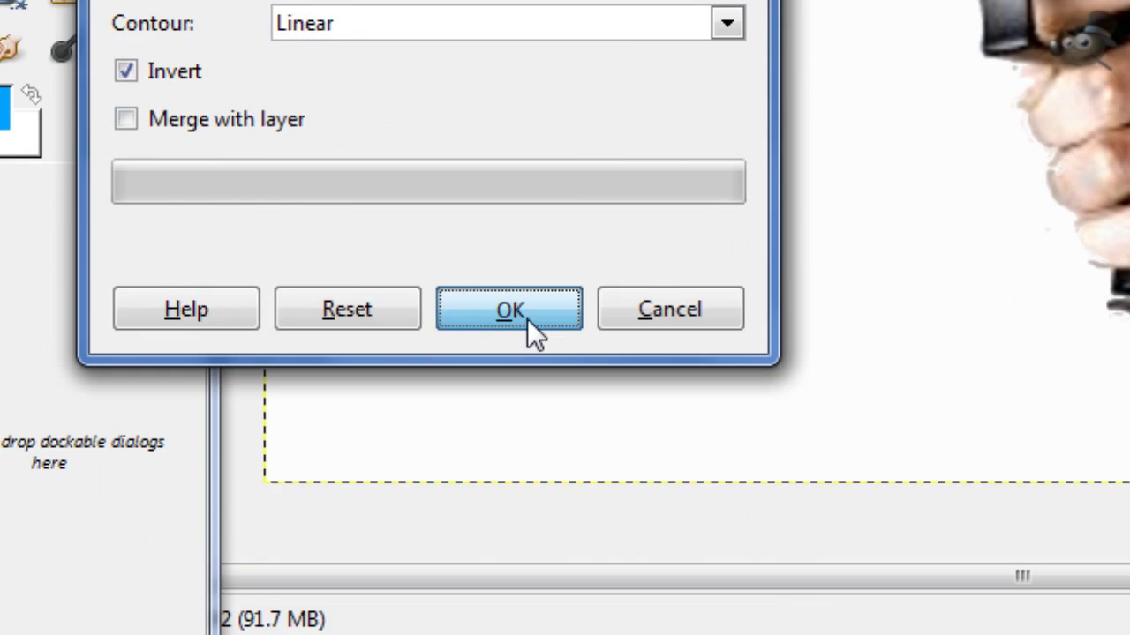
click(526, 318)
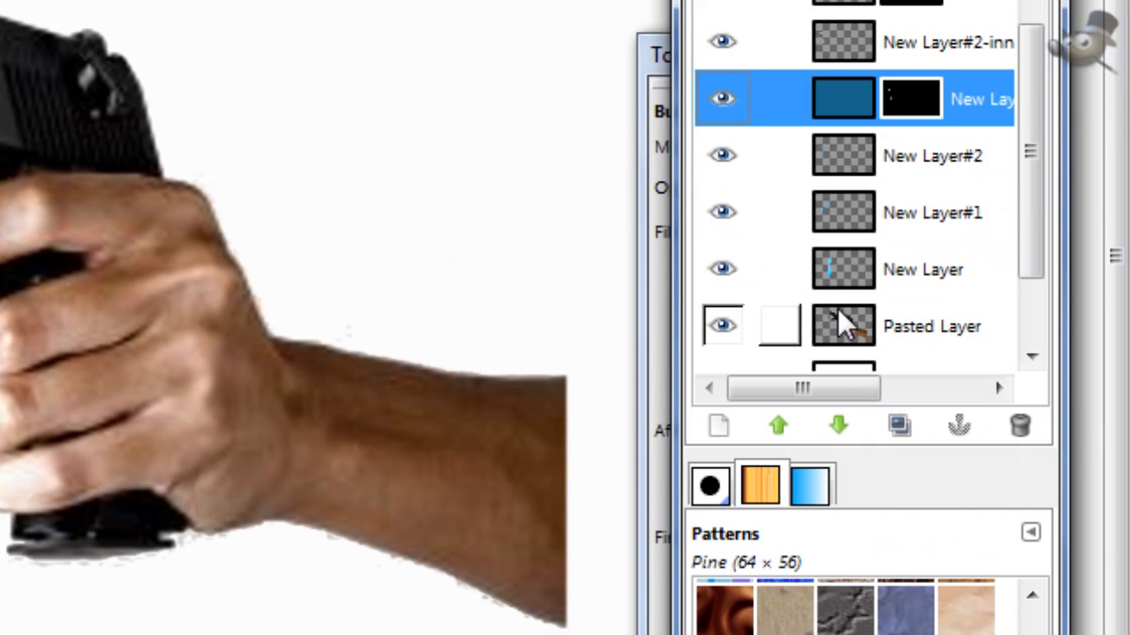
- Raise the grenade layer Pasted Layer#1 to the top of the layer stack and reposition the grenade above the hand
click(850, 328)
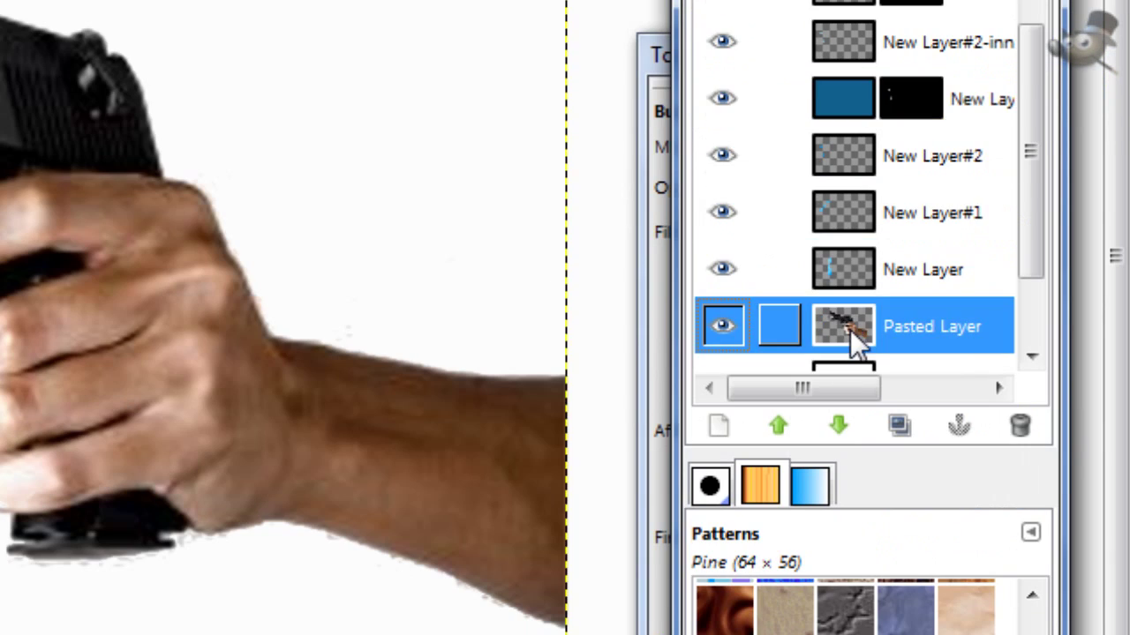
scroll(850, 328, down, 1)
click(834, 357)
click(790, 430)
click(791, 431)
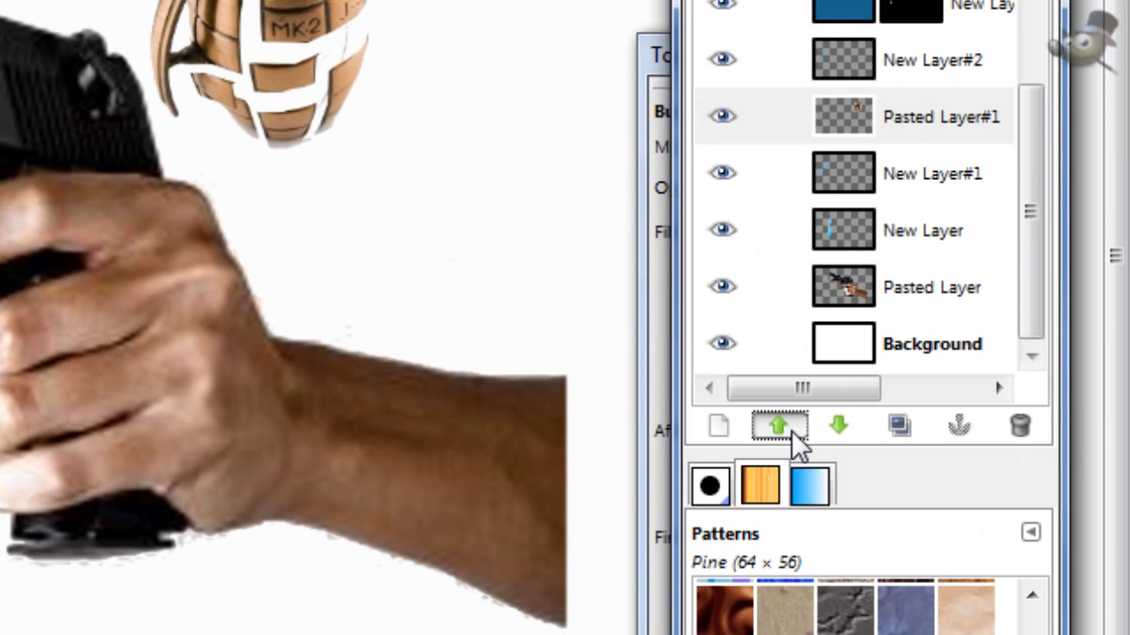
click(791, 430)
click(791, 430)
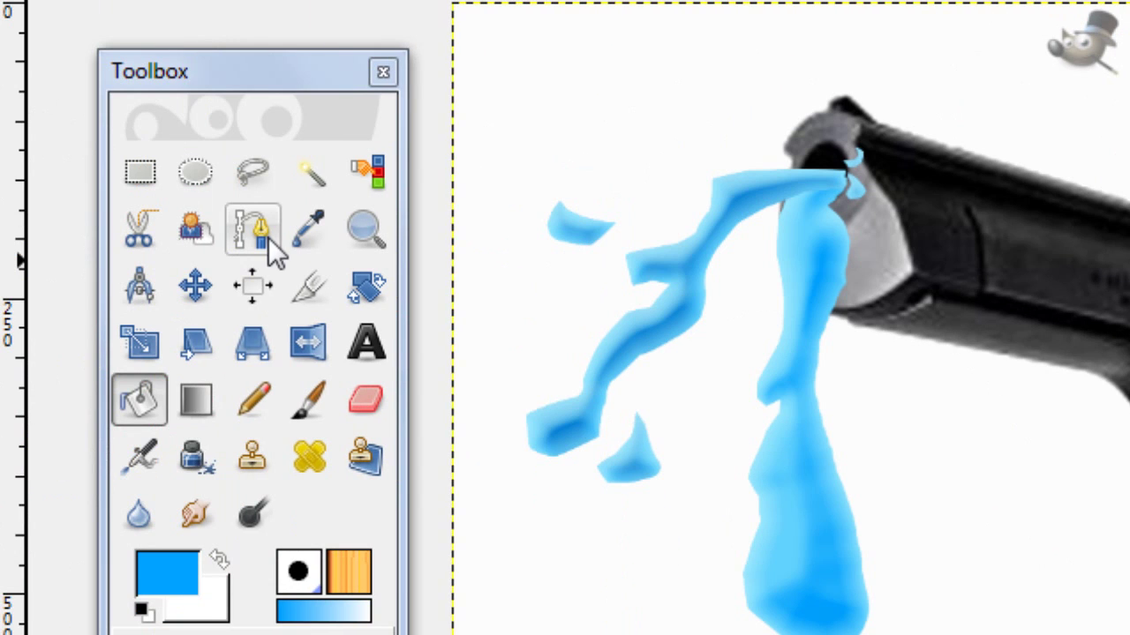
click(201, 289)
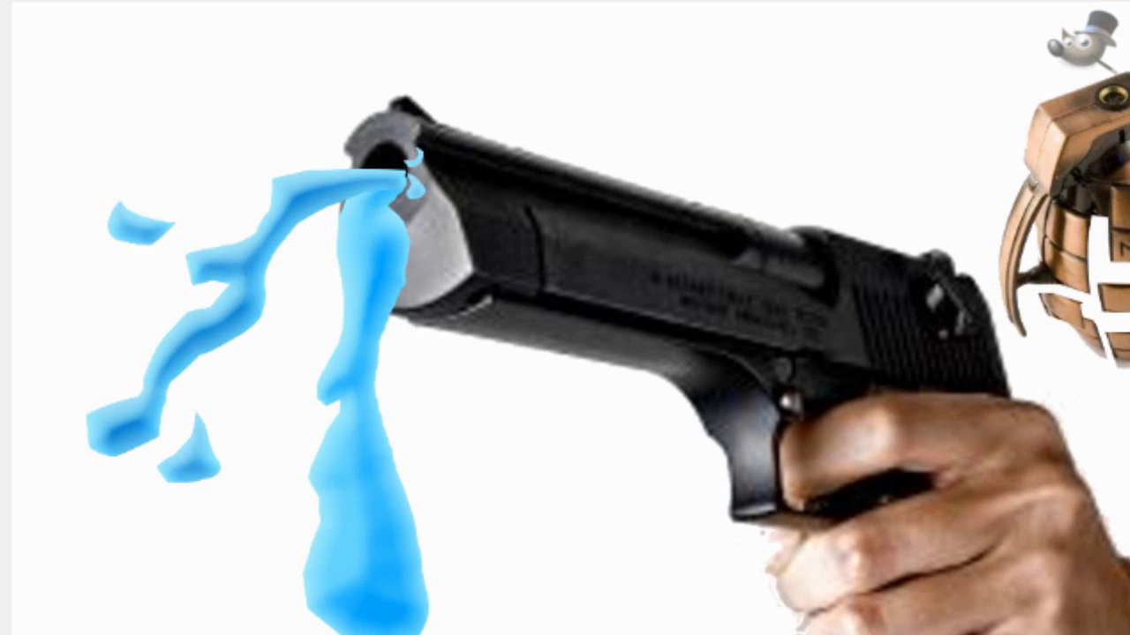
drag(736, 210, 770, 240)
- Try the Paintbrush with the Circle (11) brush at scale 5 over the grenade's open gap
click(353, 242)
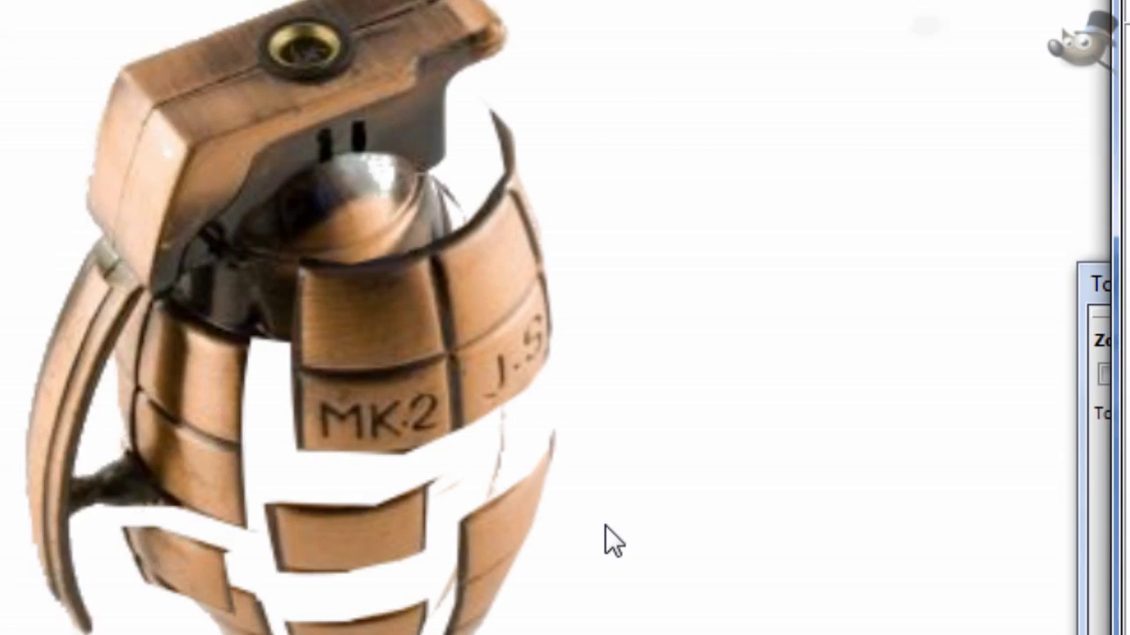
scroll(605, 537, down, 3)
scroll(306, 331, up, 3)
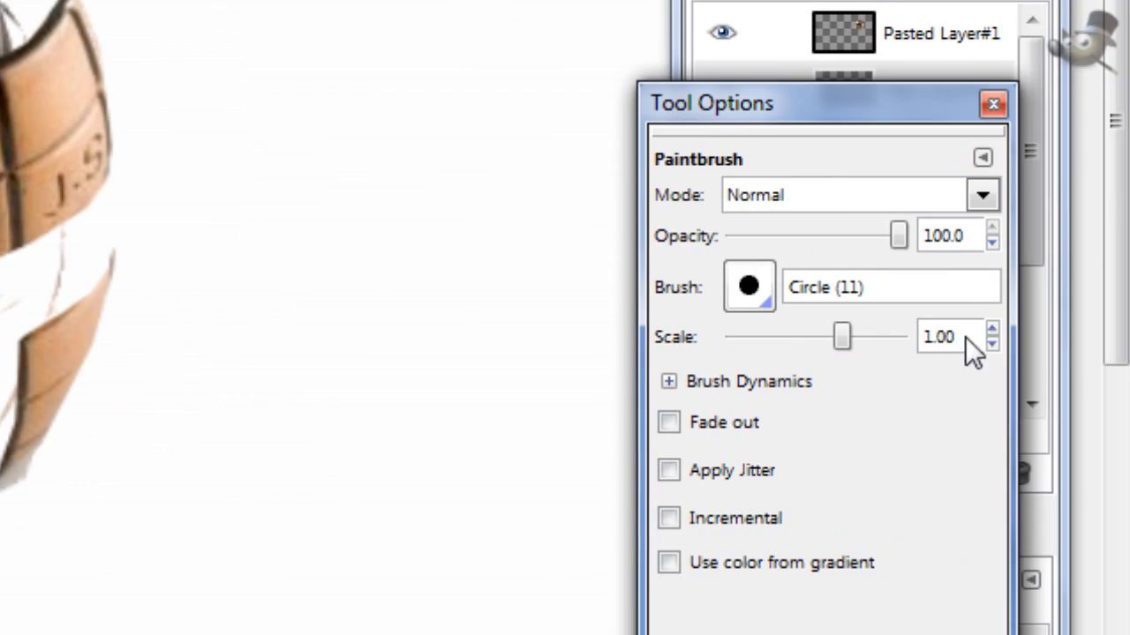
text(5)
key(Return)
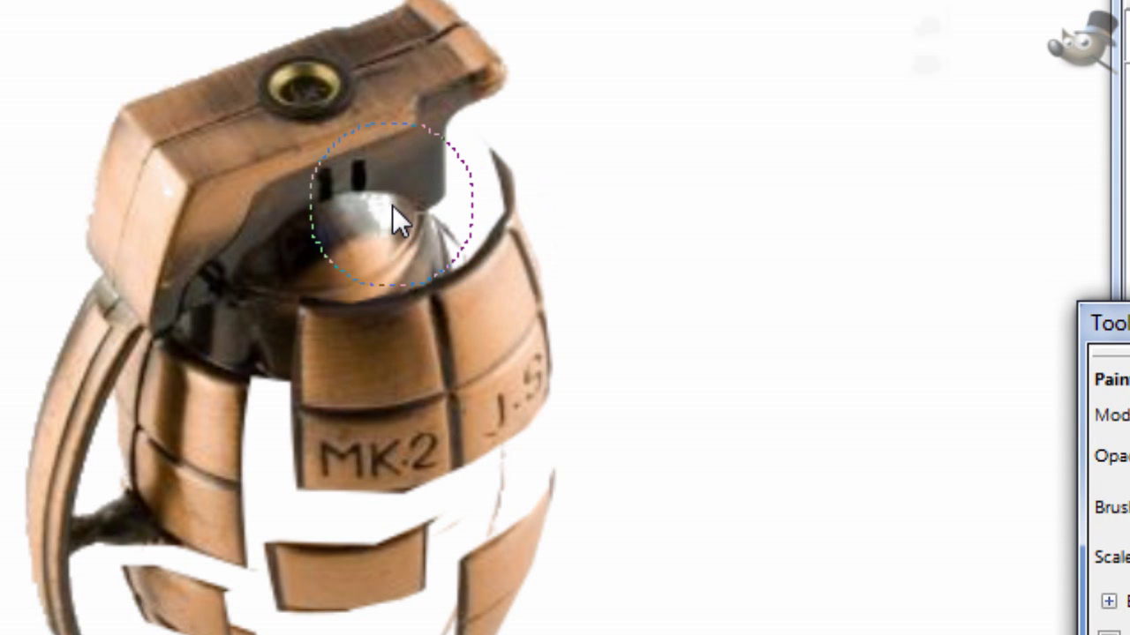
drag(392, 207, 504, 212)
click(479, 257)
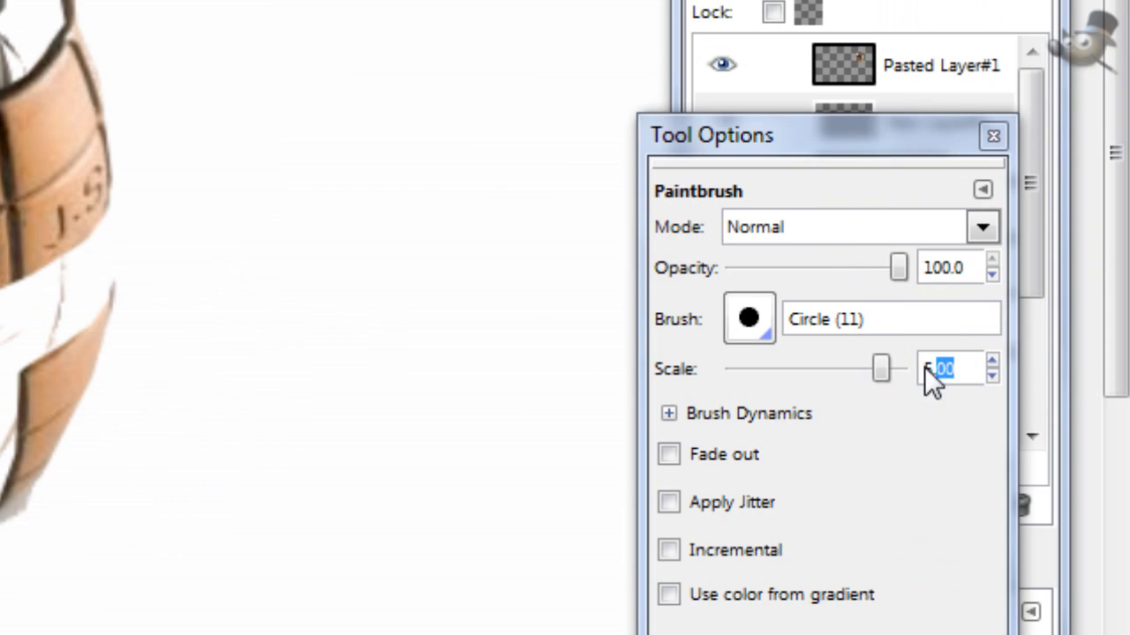
- Set the brush scale to 2 and paint grey smoke patches on New Layer#3 behind the gaps on the grenade's right side
drag(924, 366, 896, 372)
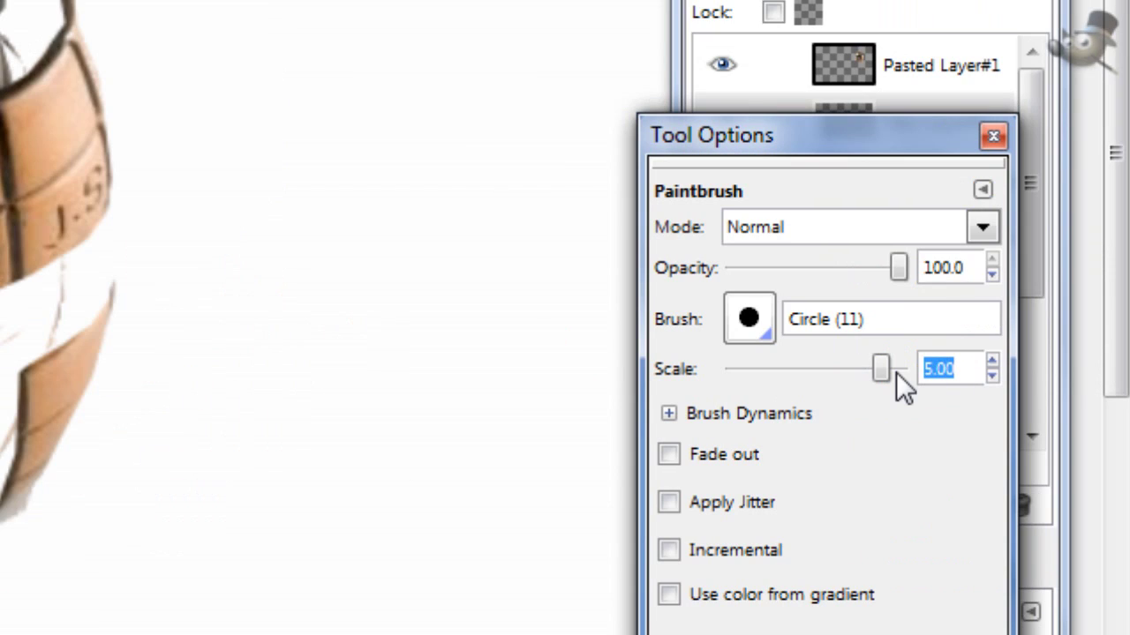
text(2)
key(Return)
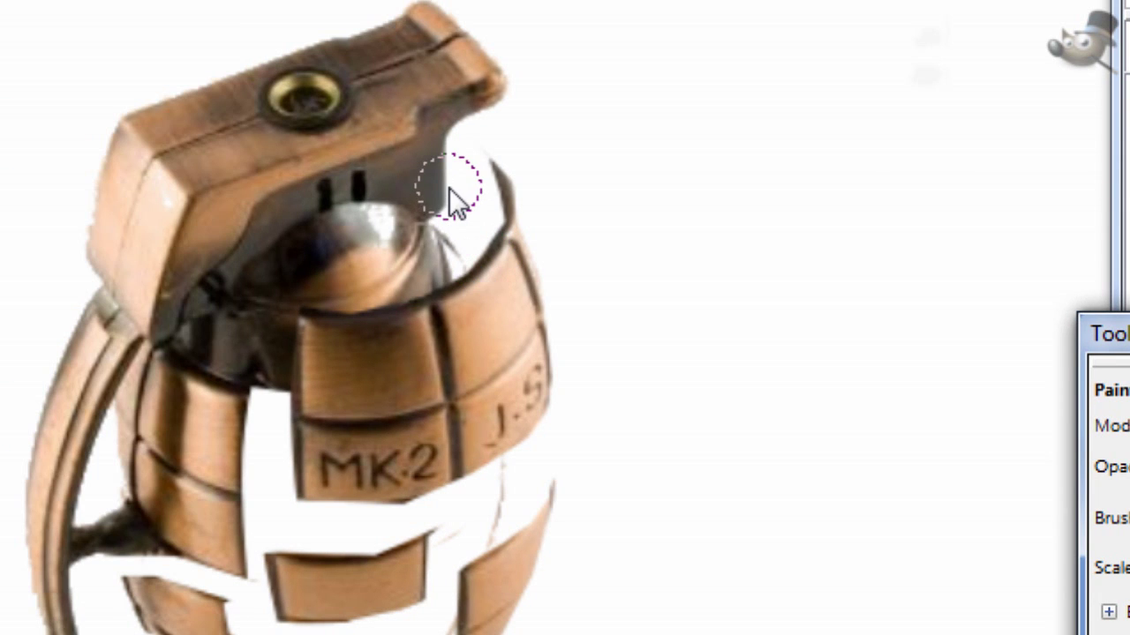
click(449, 188)
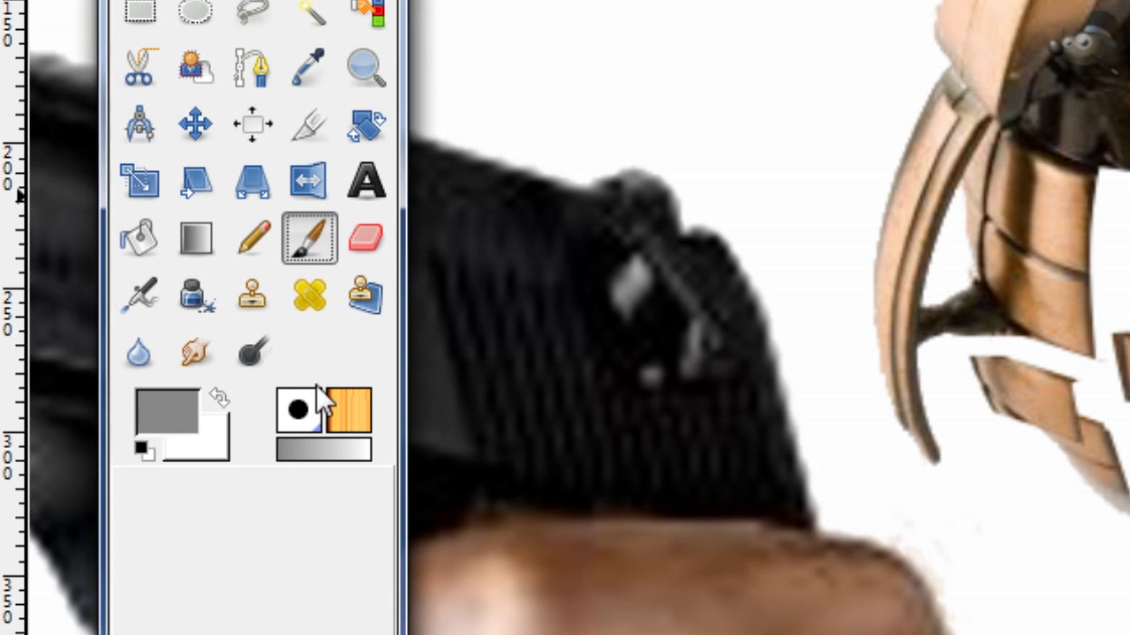
drag(697, 295, 715, 432)
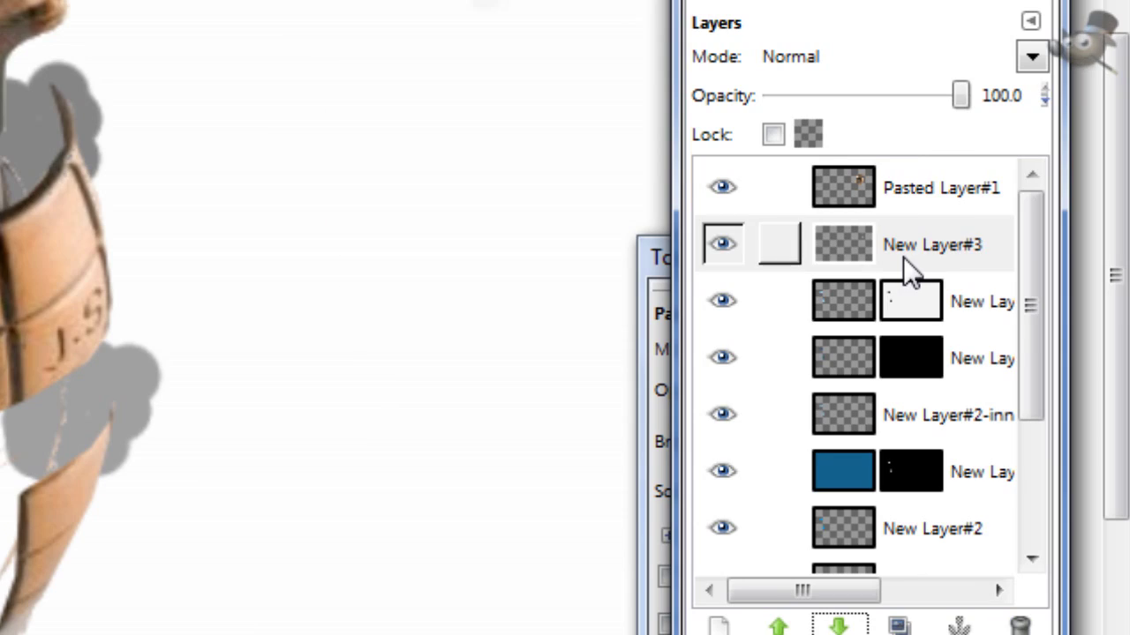
- Apply an Inner Glow to New Layer#3 with color c8c8c8, opacity 60, Screen mode, Edge source, choke 0 and size 20
drag(903, 267, 907, 280)
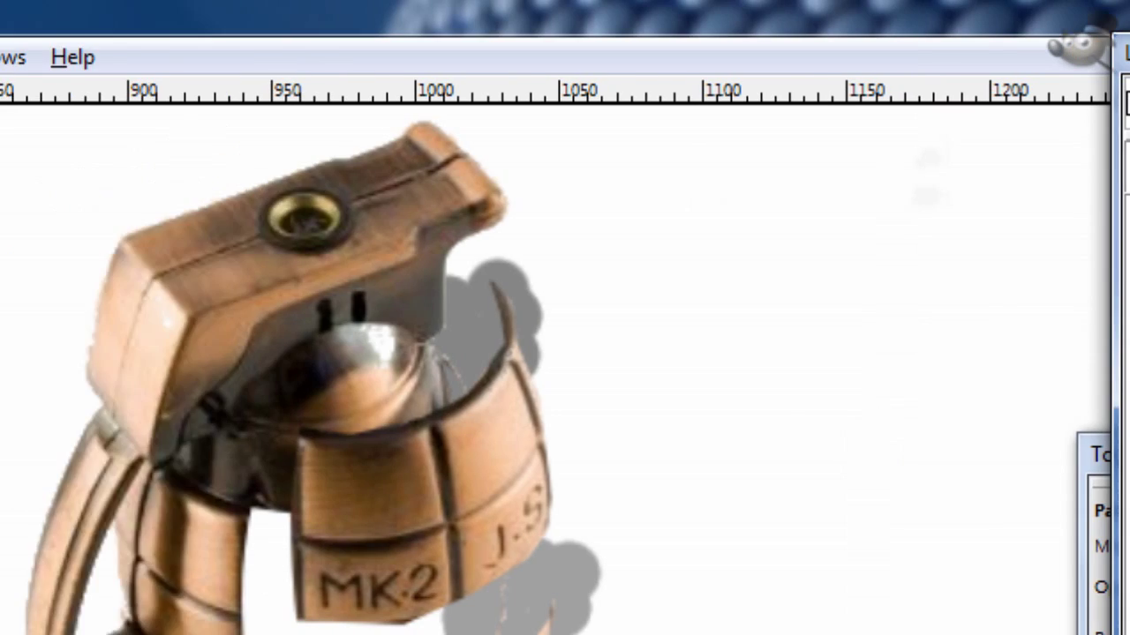
click(217, 56)
mouse_move(242, 181)
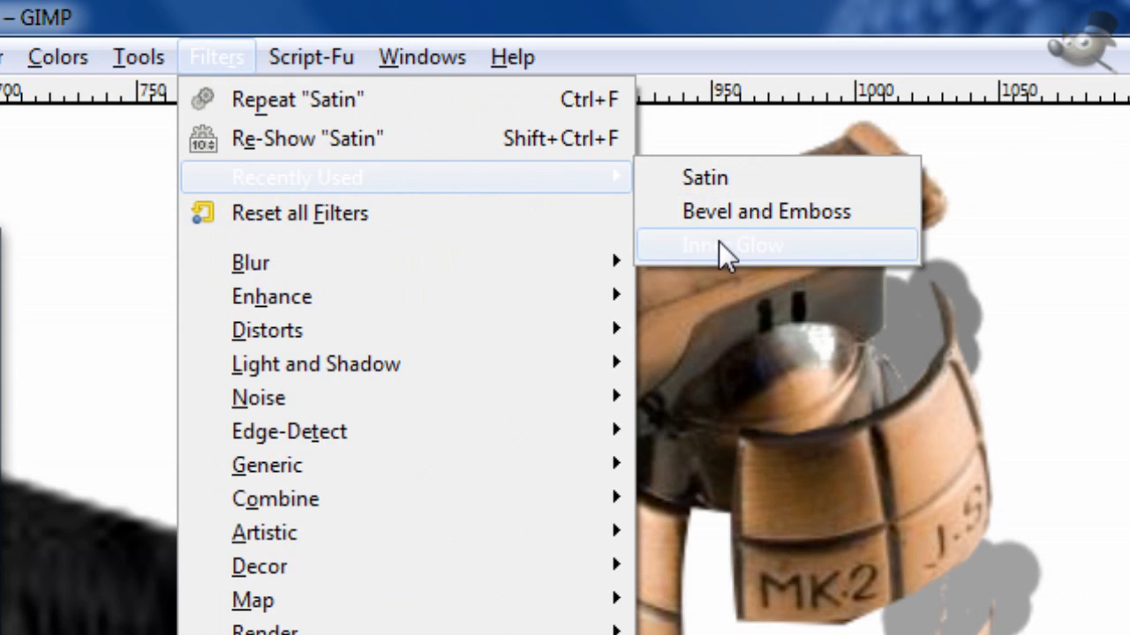
click(719, 245)
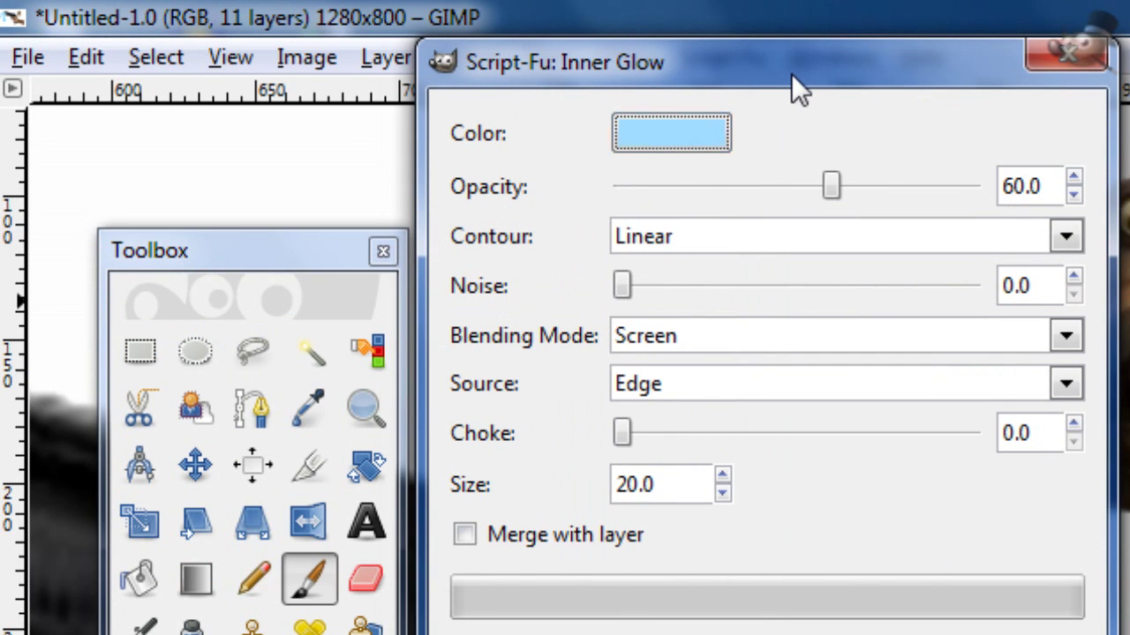
click(695, 145)
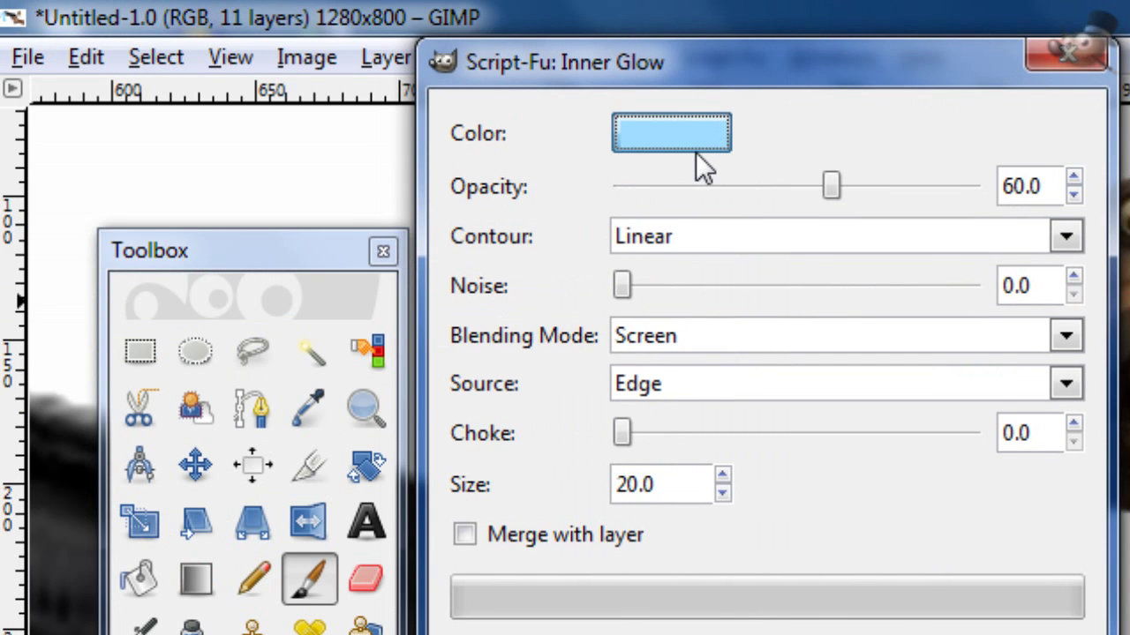
drag(605, 529, 582, 602)
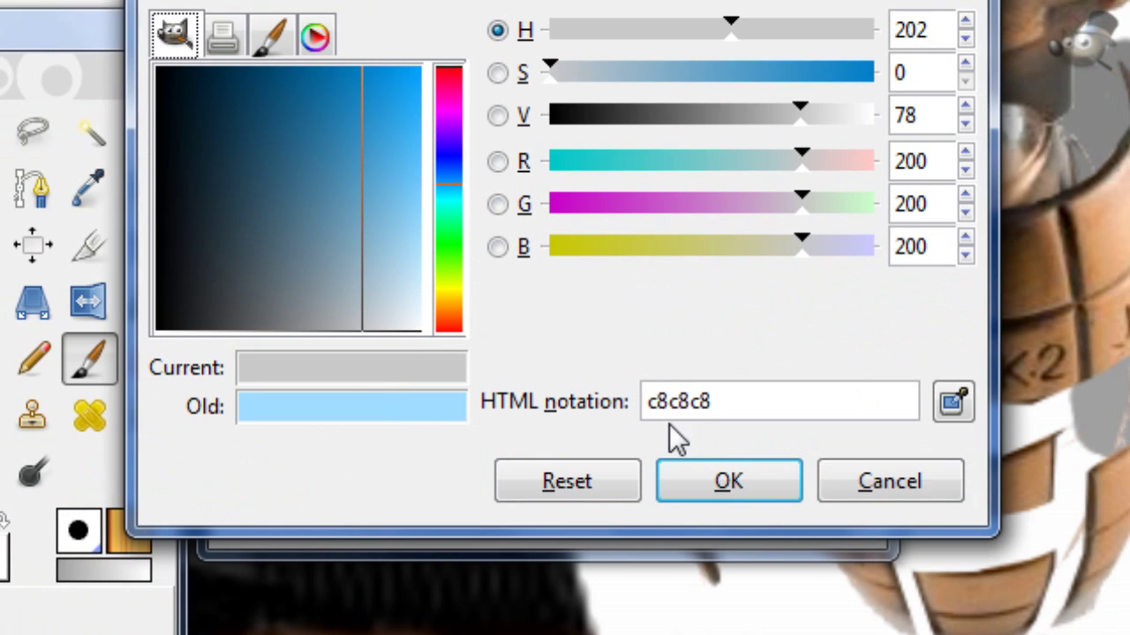
click(704, 471)
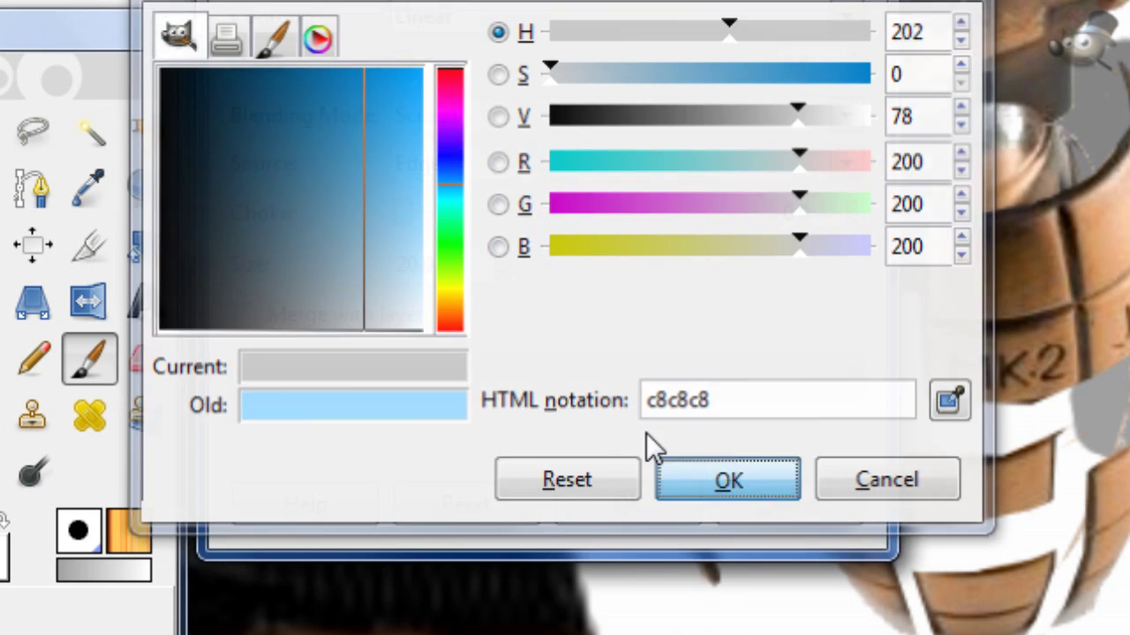
click(639, 494)
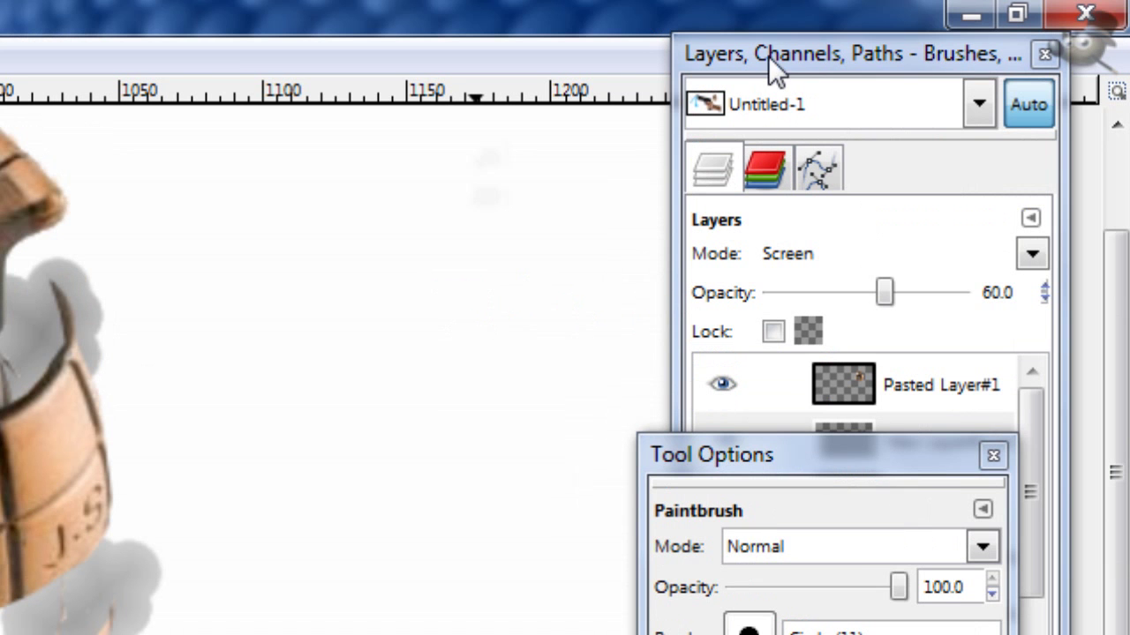
- Start Bevel and Emboss on the grey smoke of New Layer#3 and set its highlight color to c8c8c8
click(769, 56)
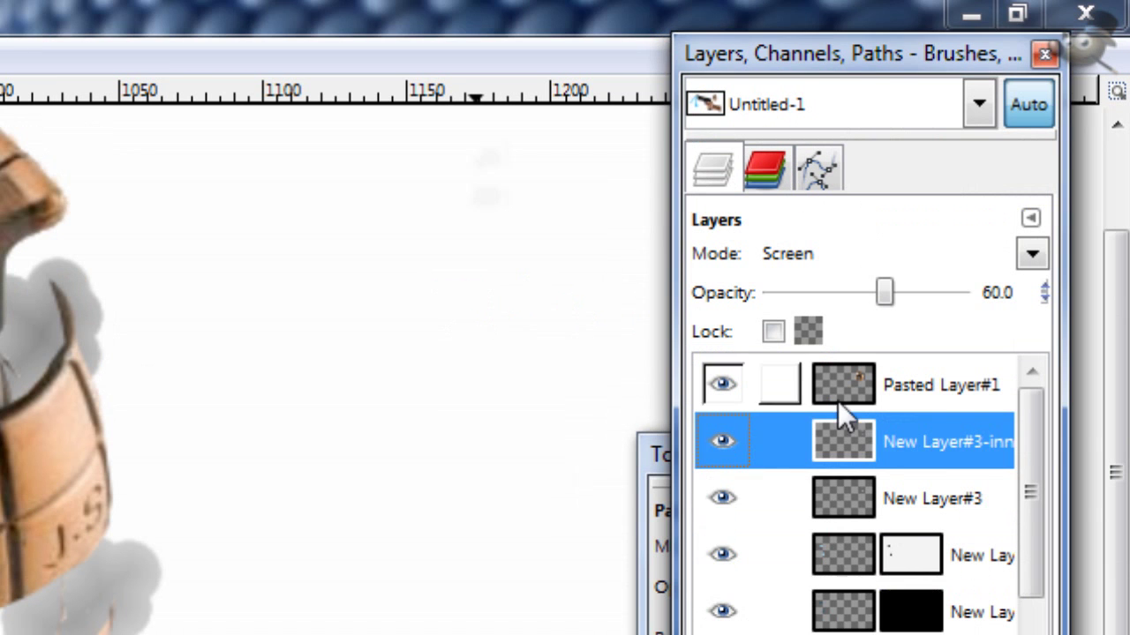
click(784, 497)
click(738, 493)
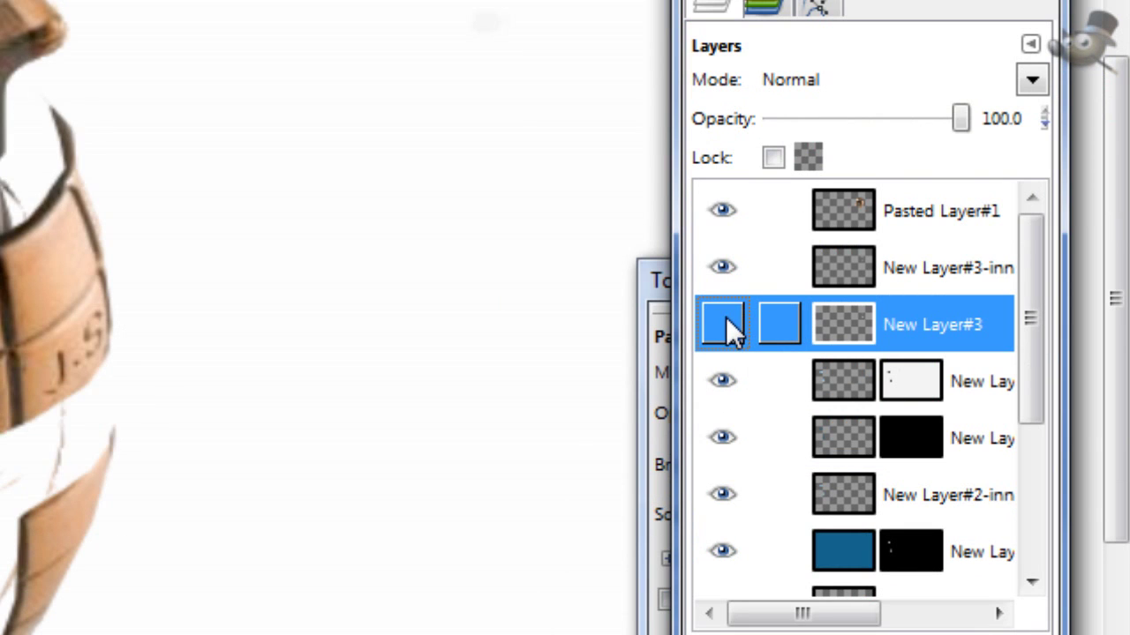
click(725, 316)
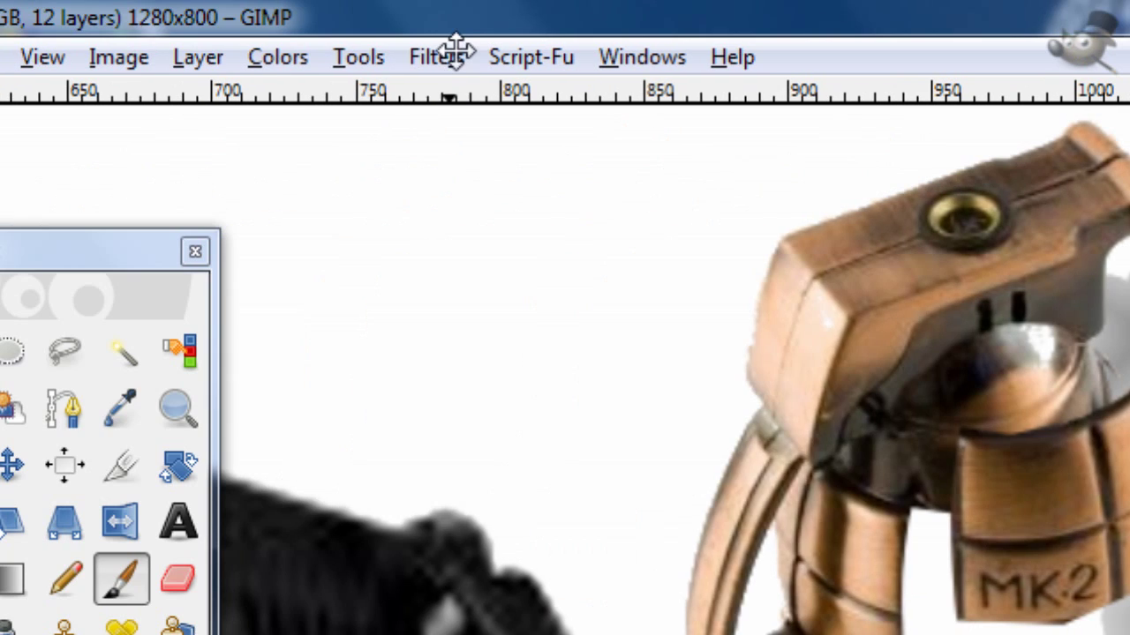
click(437, 56)
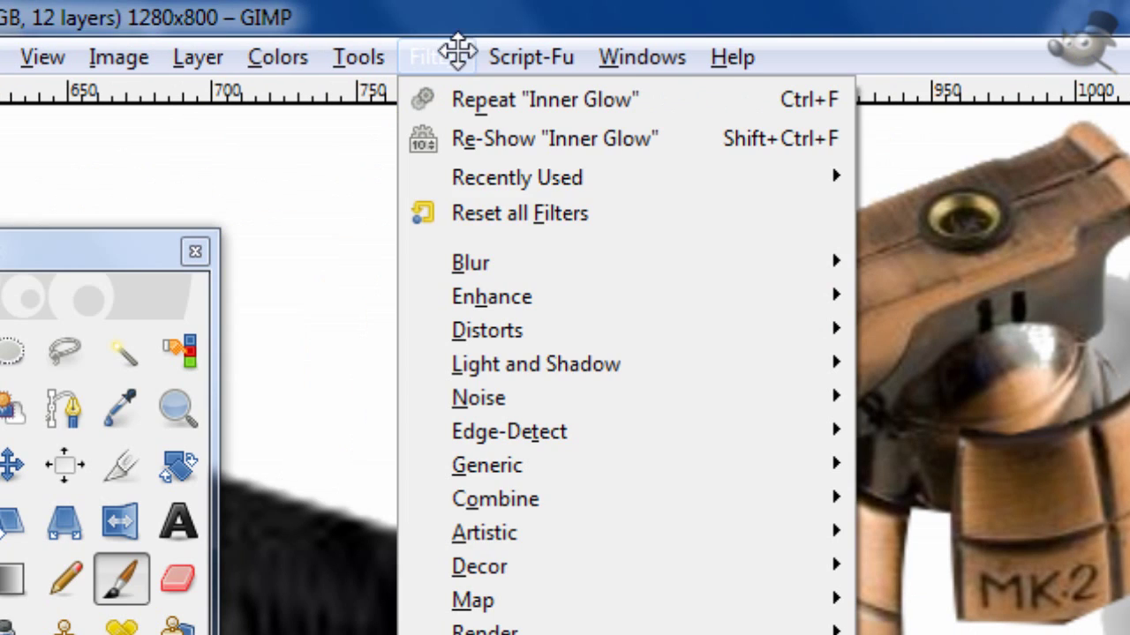
mouse_move(509, 171)
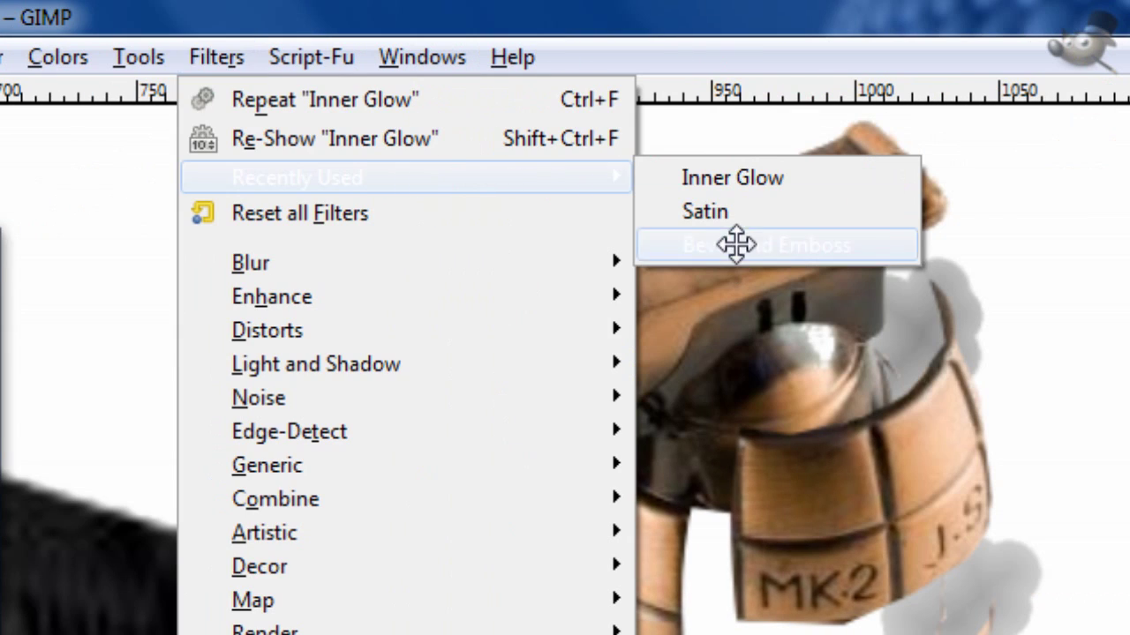
click(736, 244)
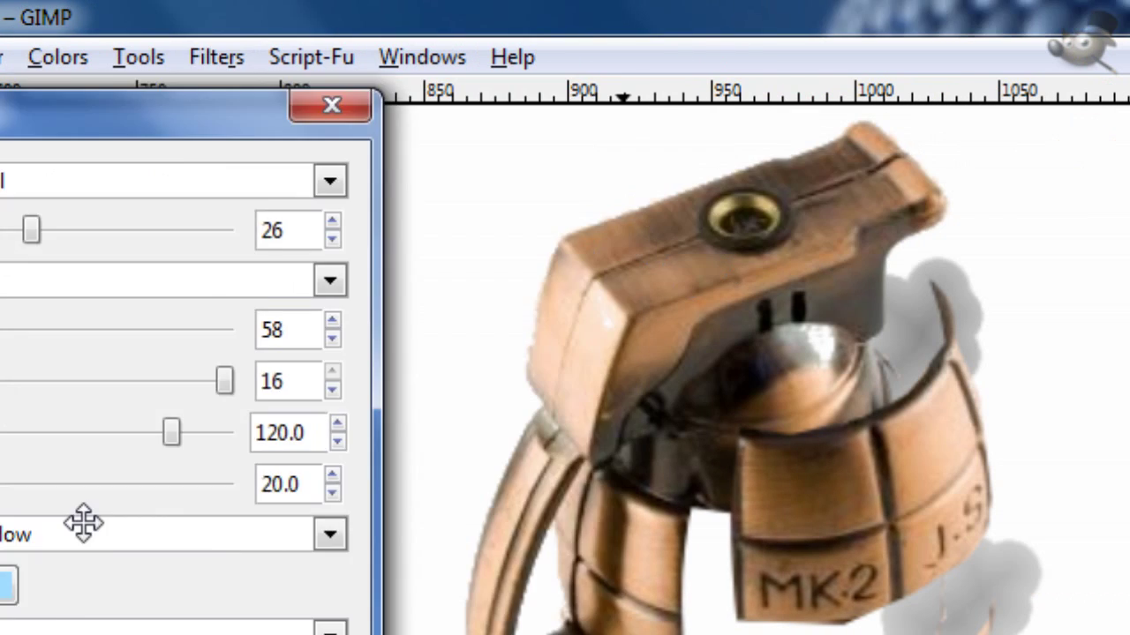
click(338, 360)
drag(387, 437, 158, 439)
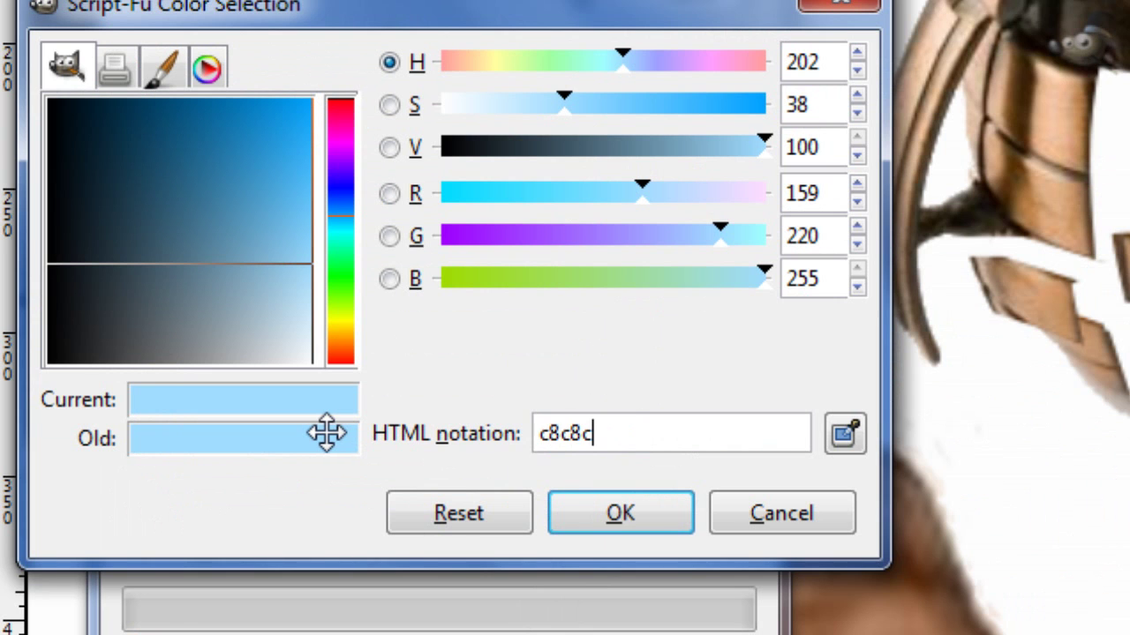
text(c8c8c8)
key(Return)
click(653, 510)
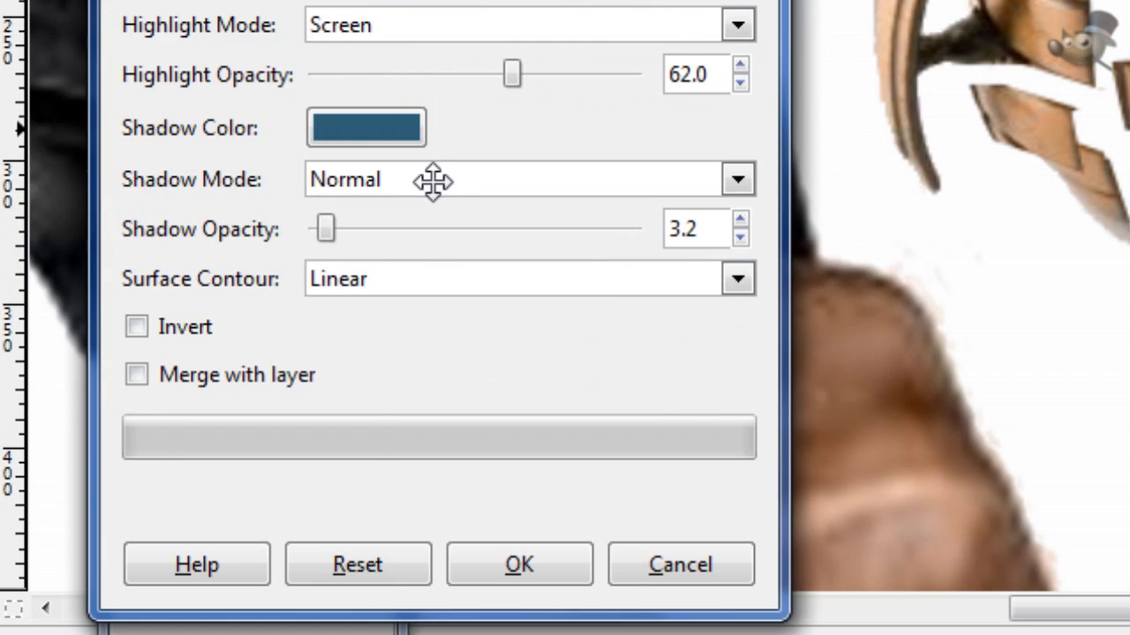
- Set the shadow color to 616161 and apply the bevel with Screen highlight at 62, Normal shadow at 3.2 and Linear surface contour
click(365, 301)
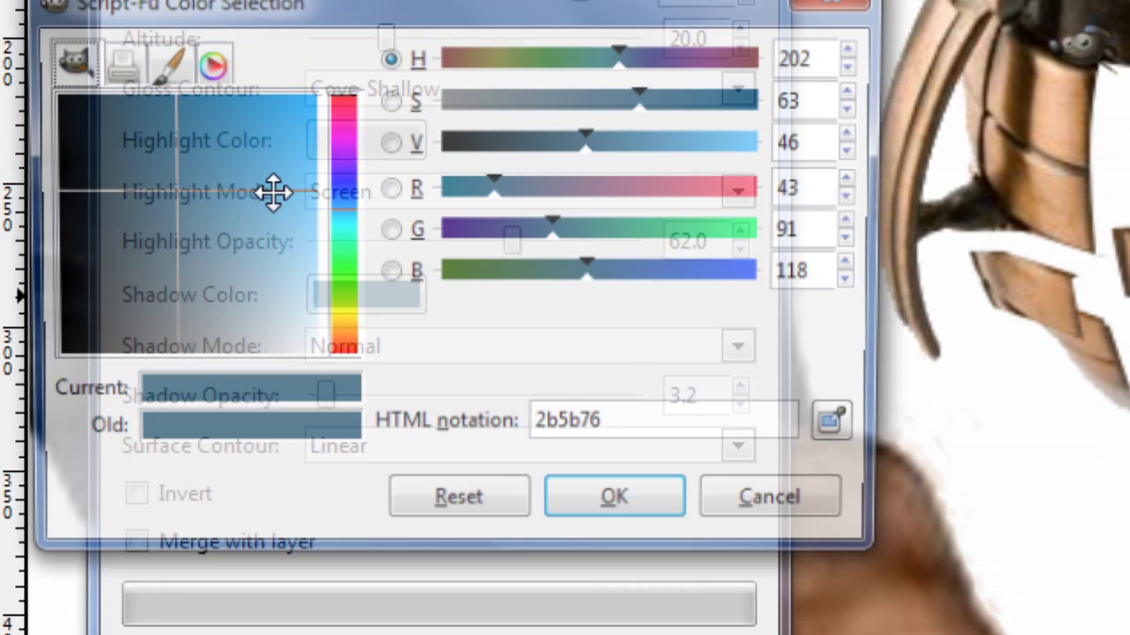
mouse_move(273, 192)
mouse_down()
mouse_move(132, 383)
mouse_move(149, 397)
mouse_up()
click(614, 505)
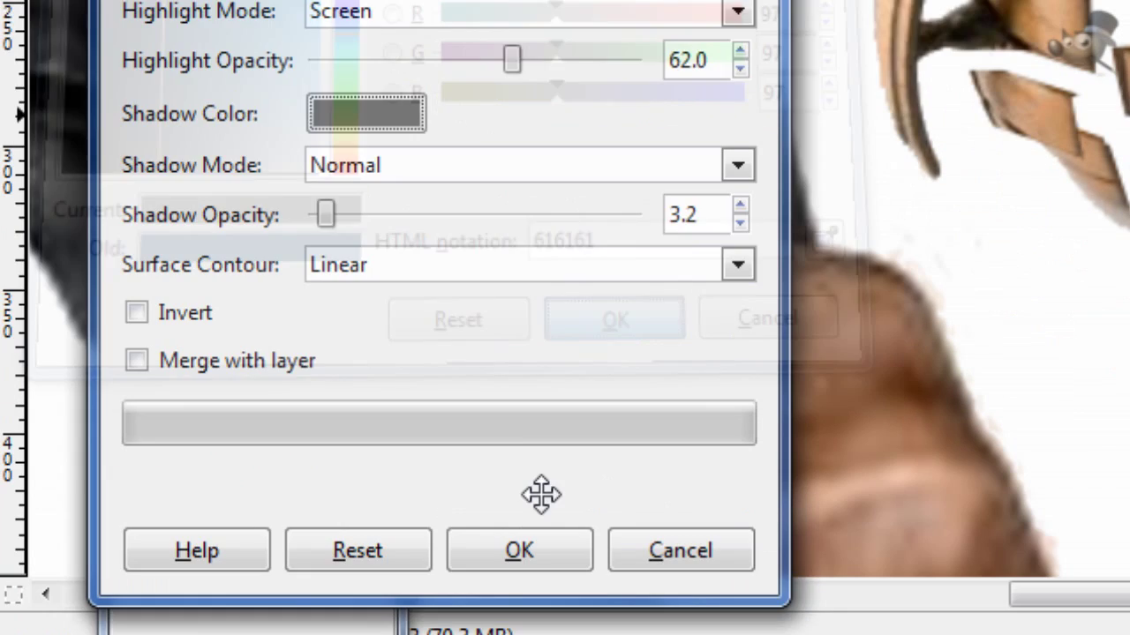
click(517, 634)
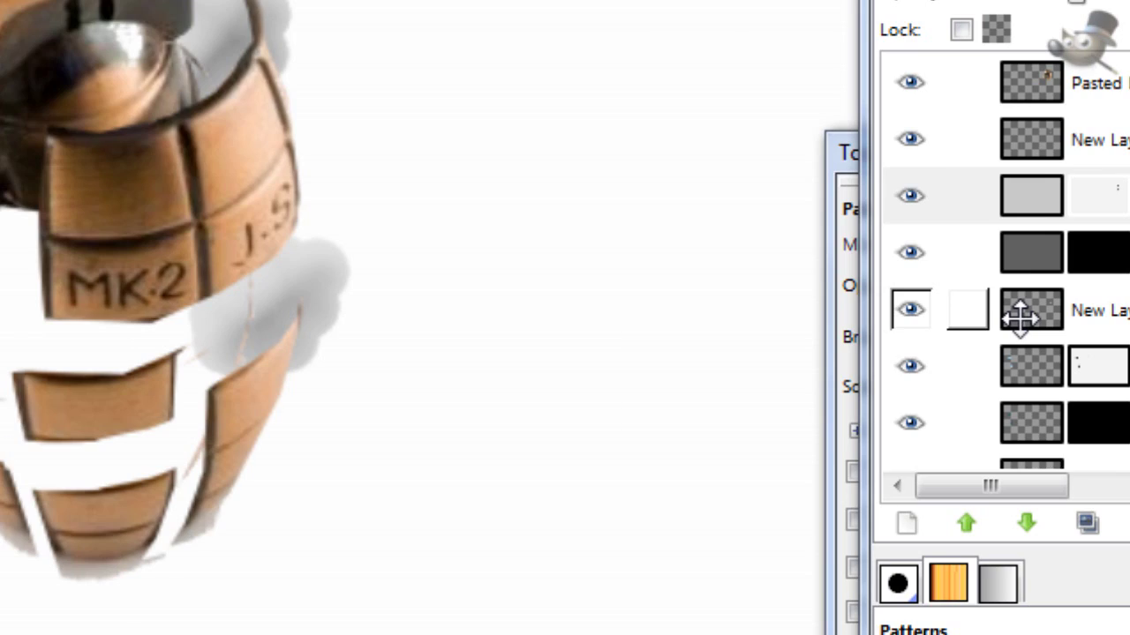
- Load the opaque area of New Layer#3 as a selection and activate its bevel highlight layer, followed by its bevel shadow layer
right_click(1020, 316)
click(841, 518)
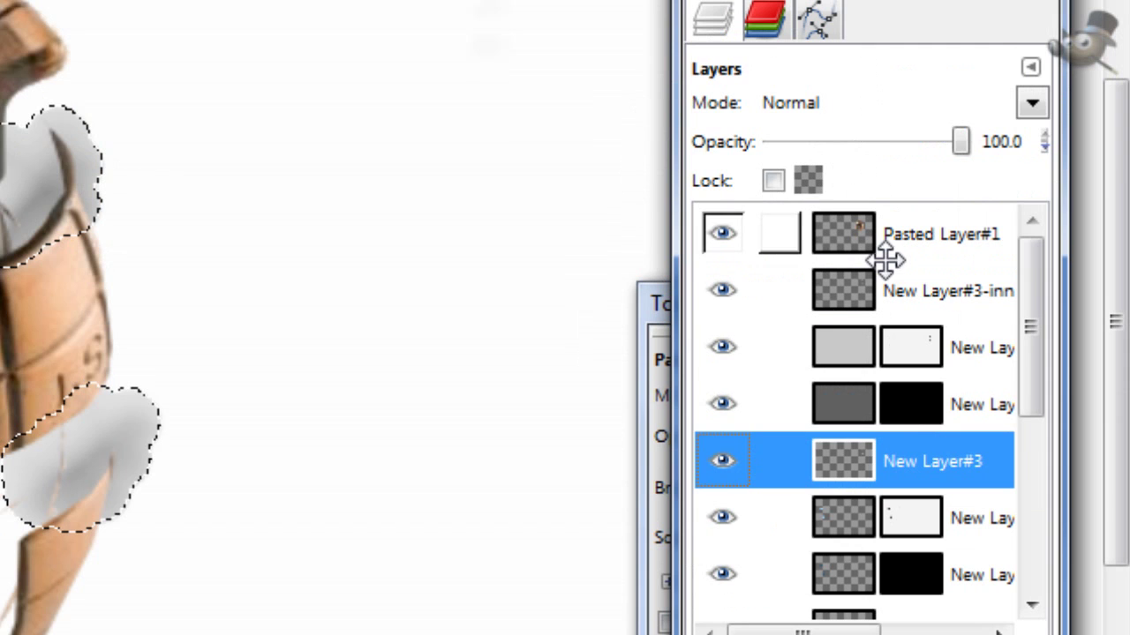
click(839, 179)
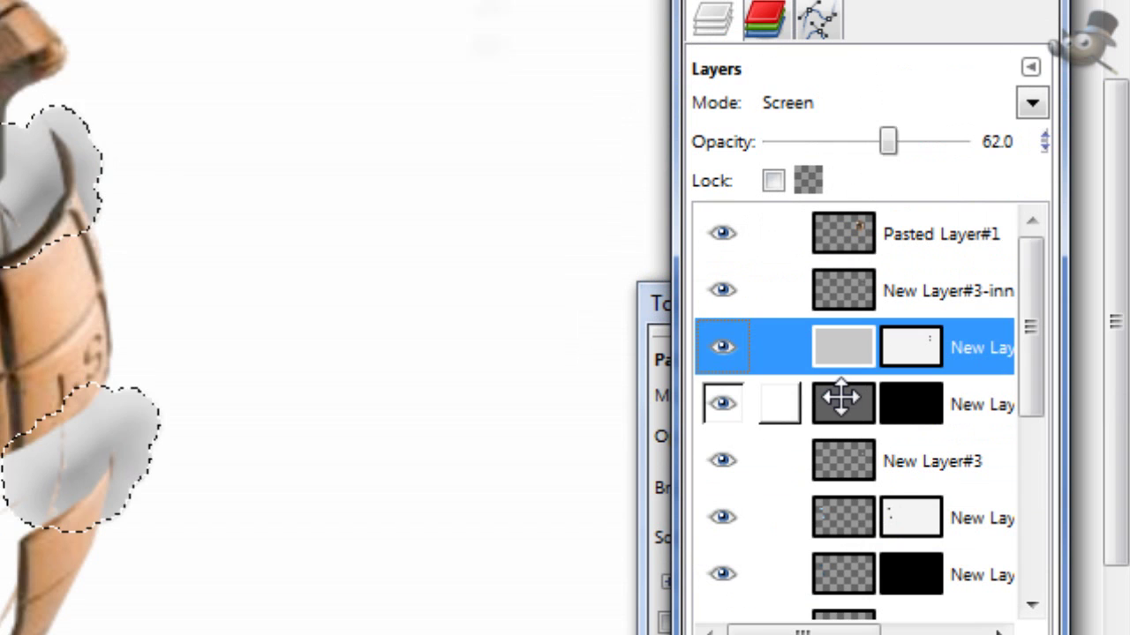
click(841, 231)
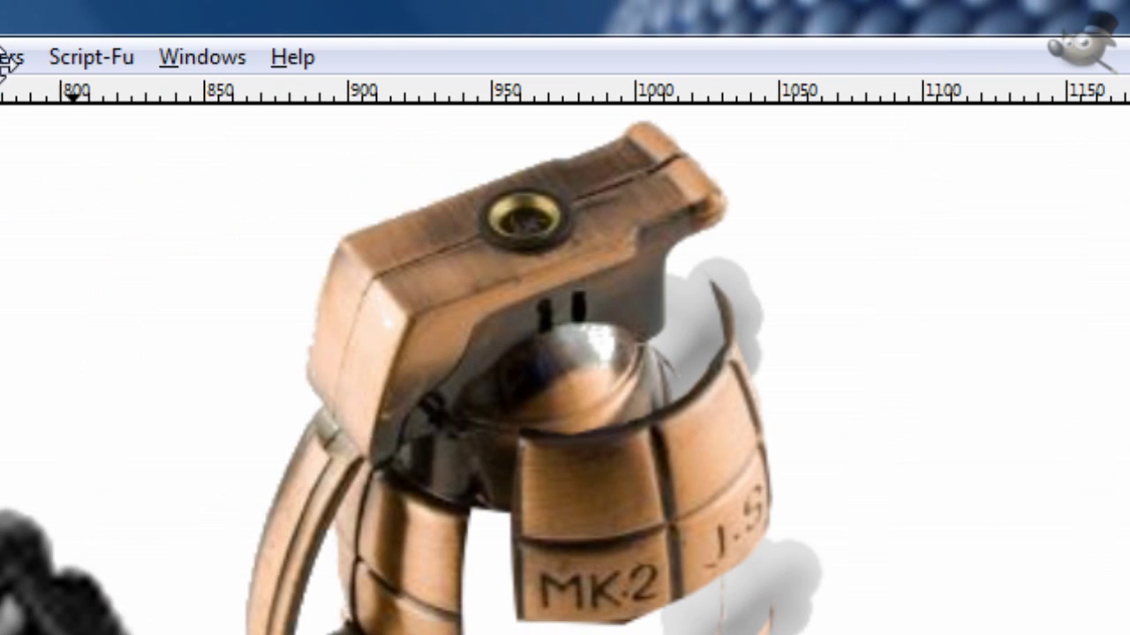
- Apply a Satin effect to the grey smoke with color 555555, opacity 35, Multiply mode, offset angle 19, distance 12, size 14 and Linear contour
click(437, 57)
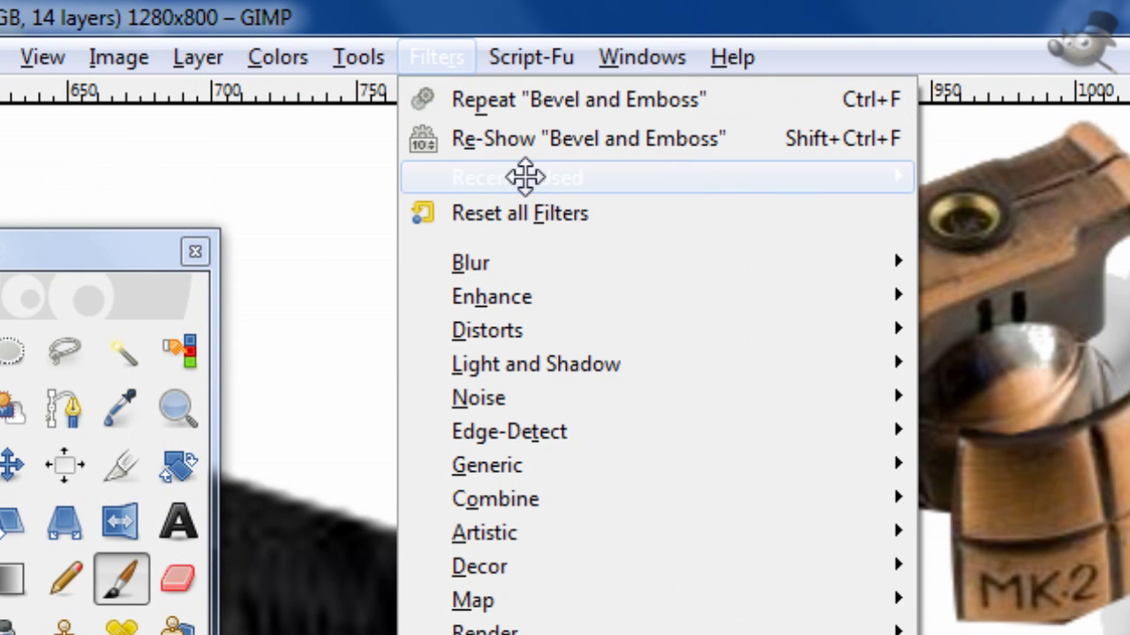
mouse_move(525, 176)
click(946, 245)
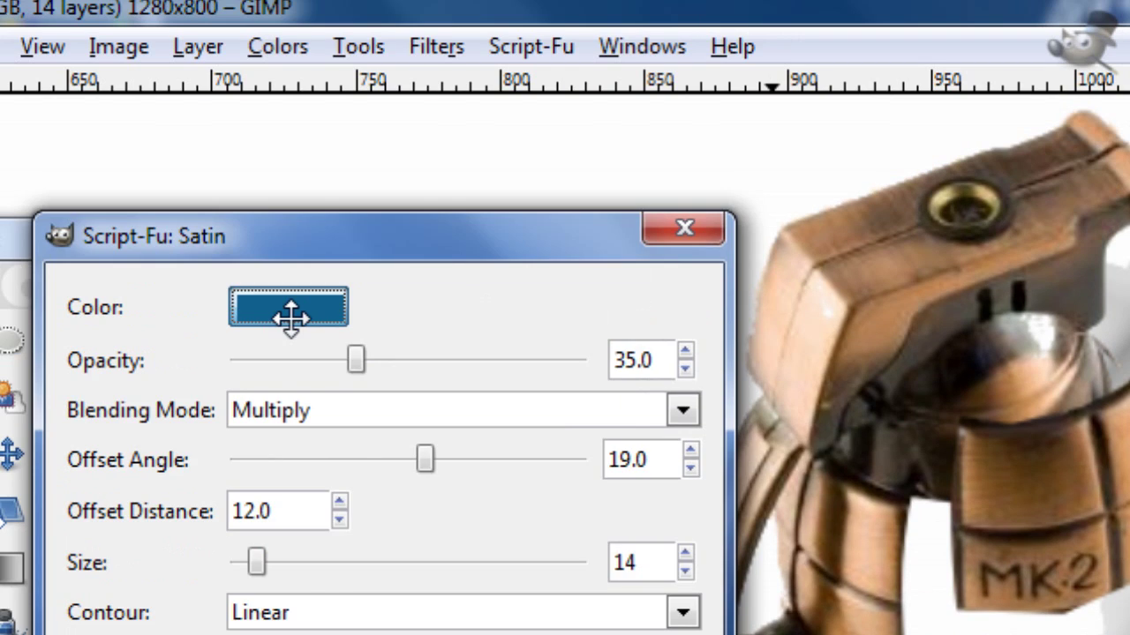
click(292, 316)
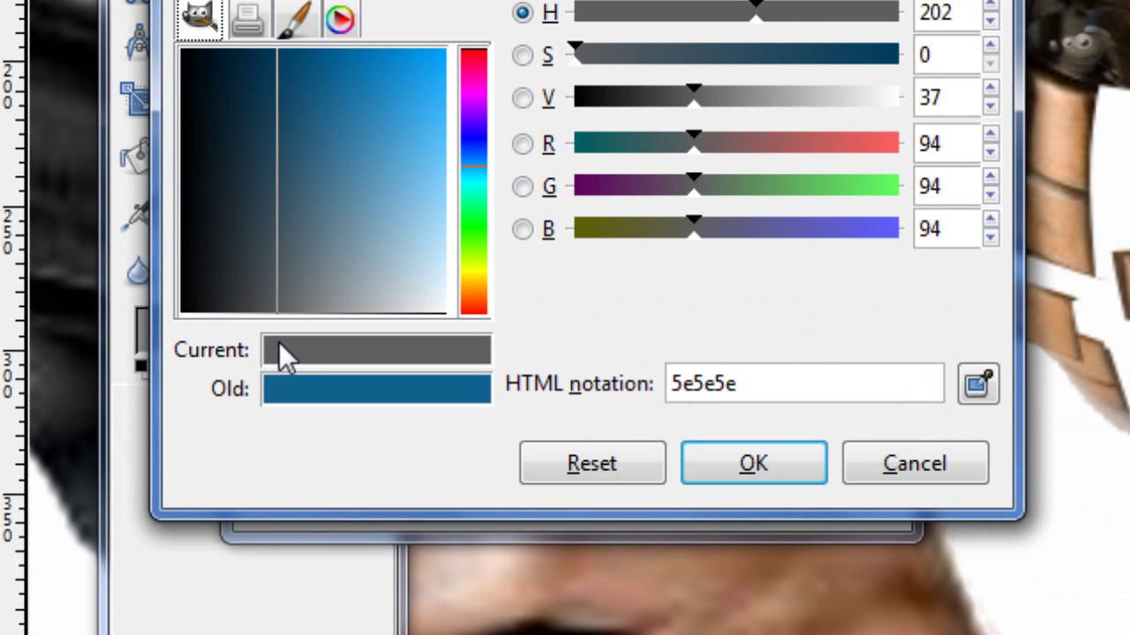
drag(279, 341, 270, 349)
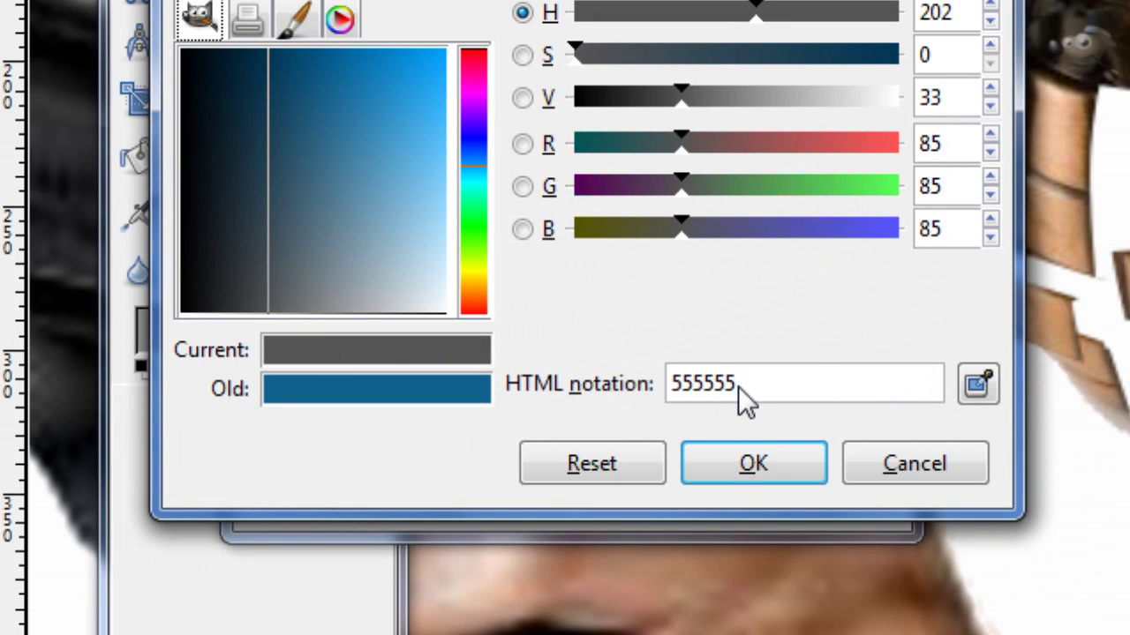
click(730, 457)
click(653, 483)
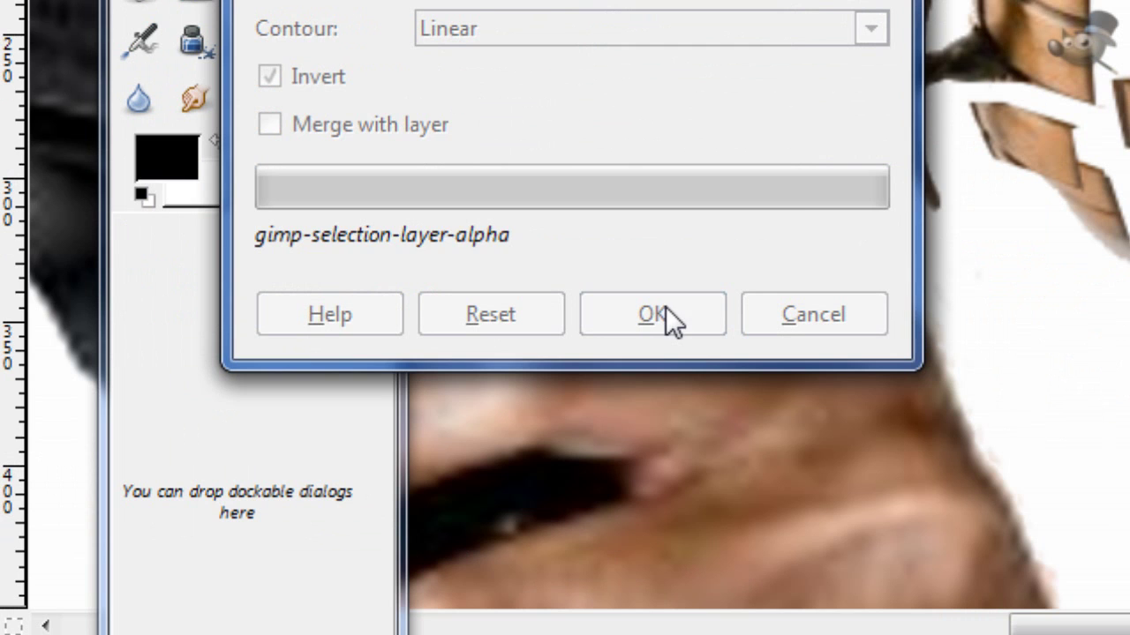